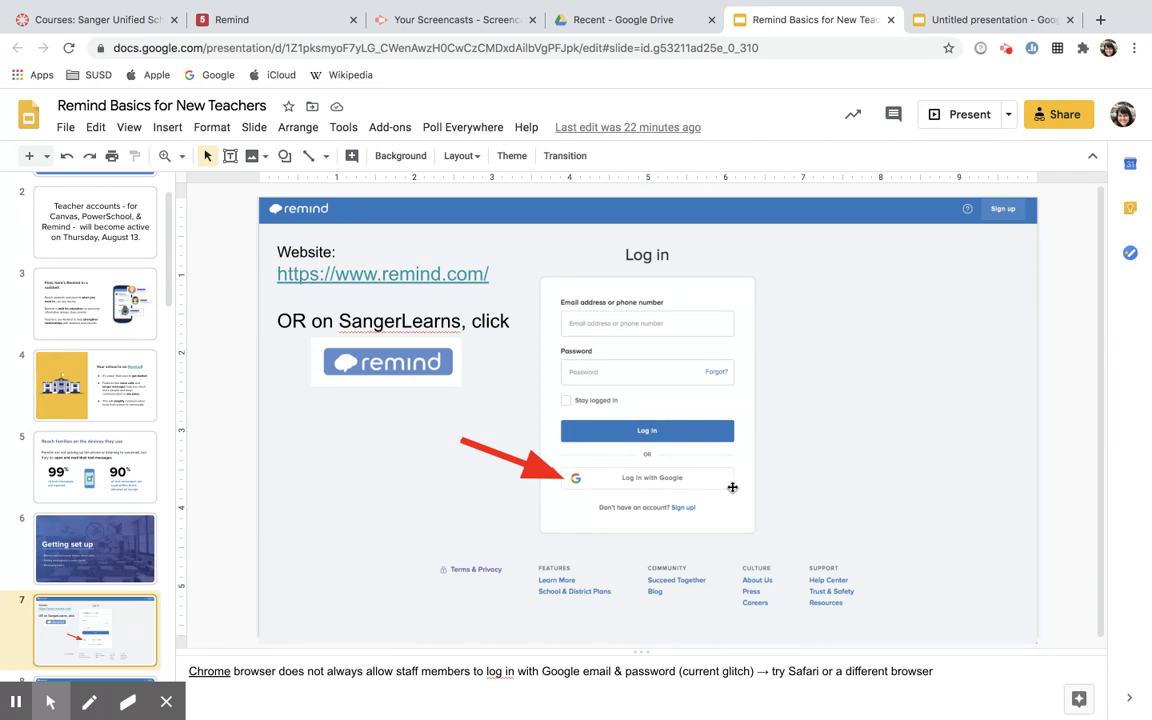
- Advance from slide 7 through the Google sign-in slide to slide 9's district Messages screenshot
key("Down")
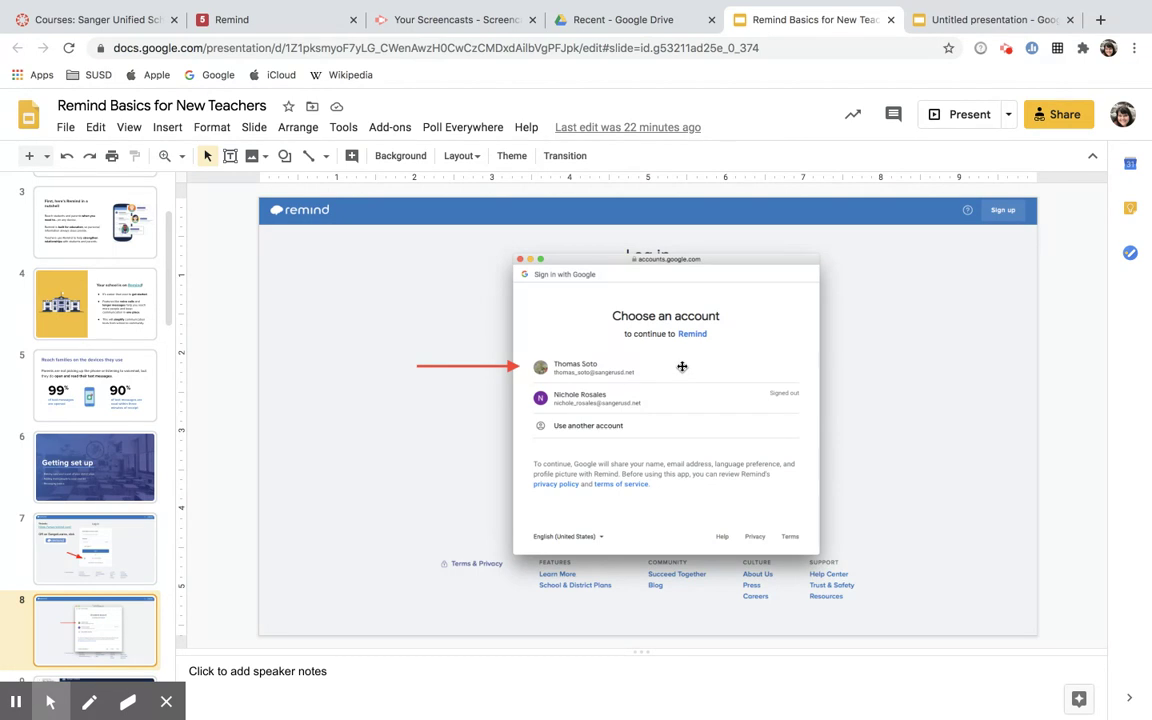
key("Down")
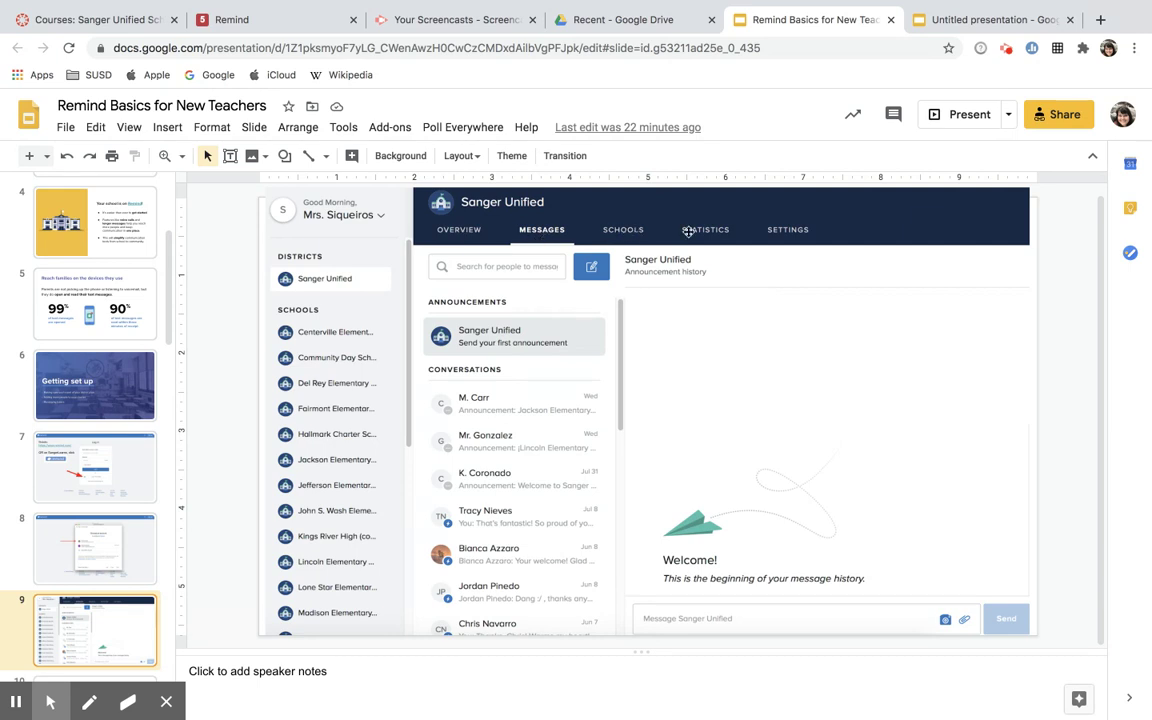
- Advance to slide 10, 'A quick checklist' of three Remind setup steps
key("Down")
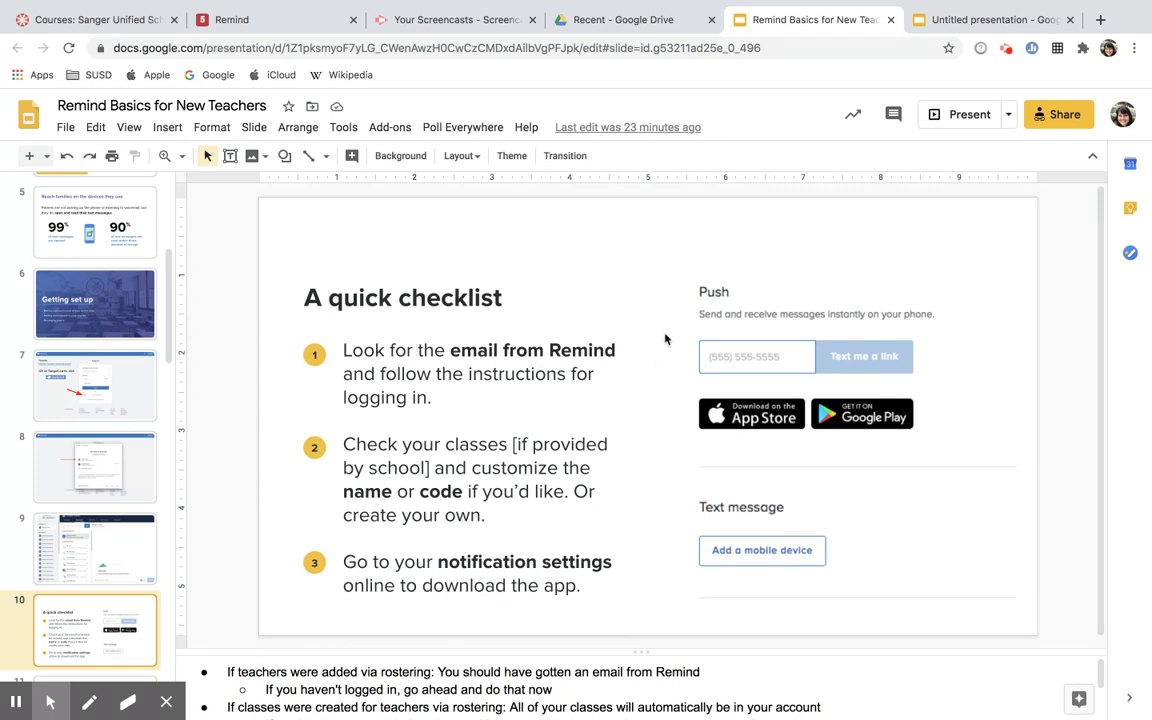
- In the Remind tab, open Account settings from the account name menu
left_click(297, 28)
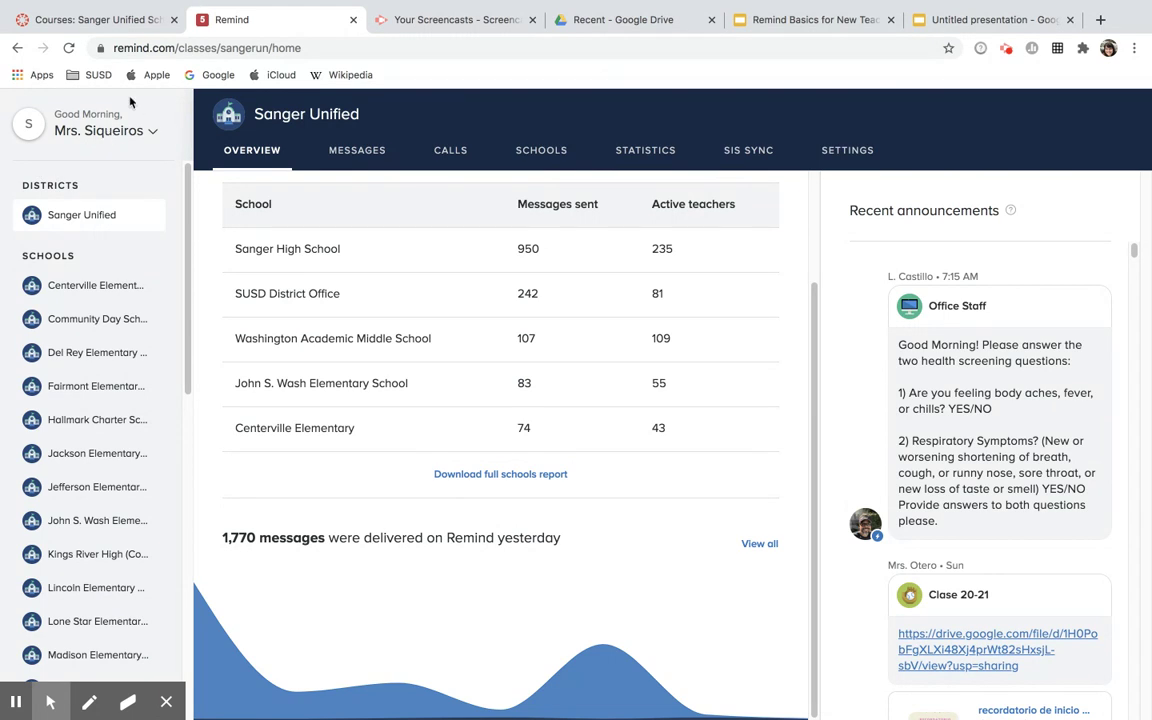
left_click(149, 133)
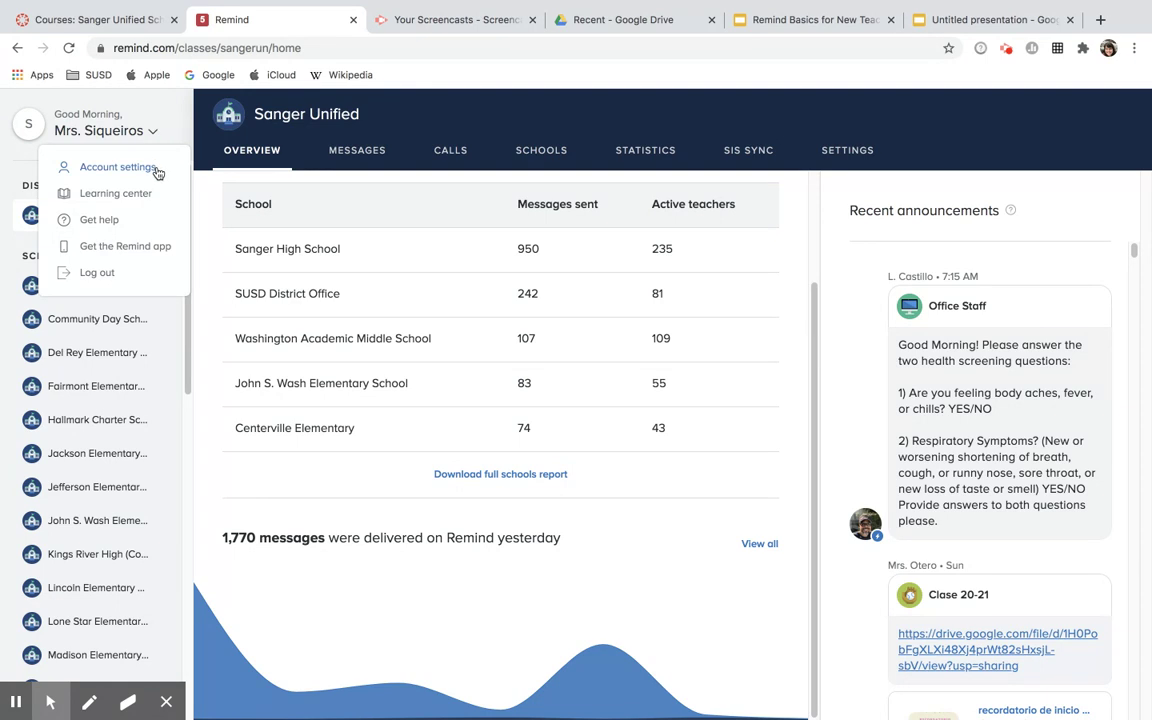
left_click(157, 170)
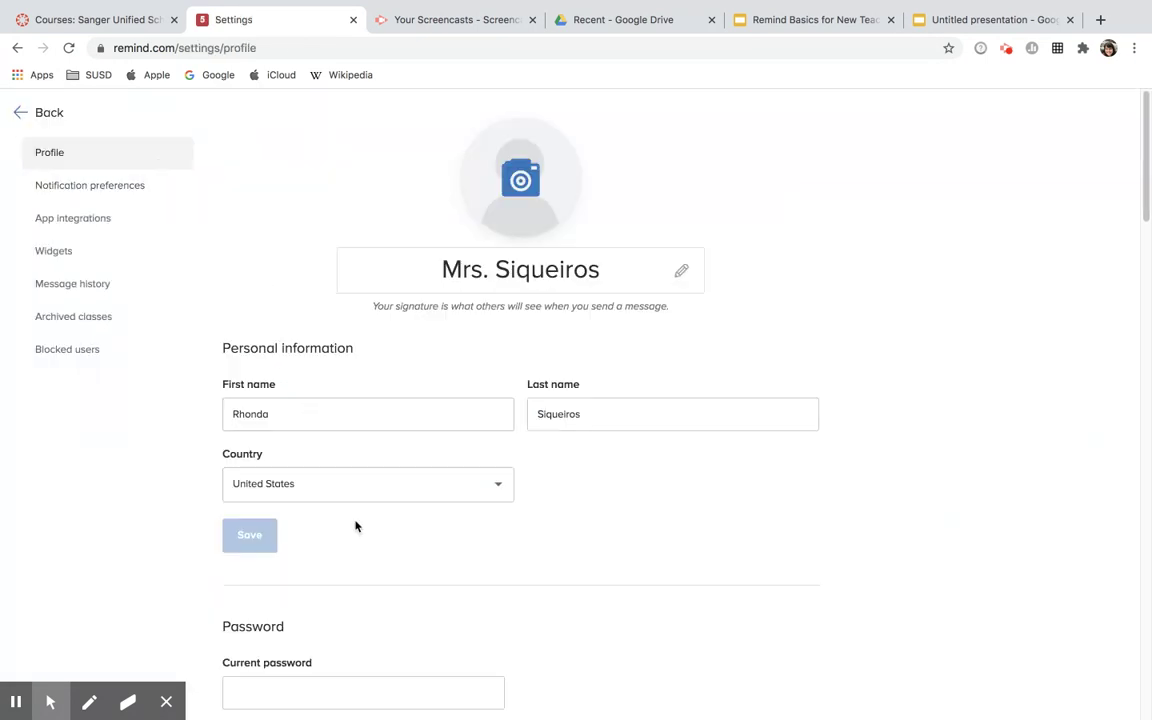
- Review the Profile page's signature, personal information, password and organizations sections
scroll(362, 550, "down", 1)
scroll(362, 550, "down", 3)
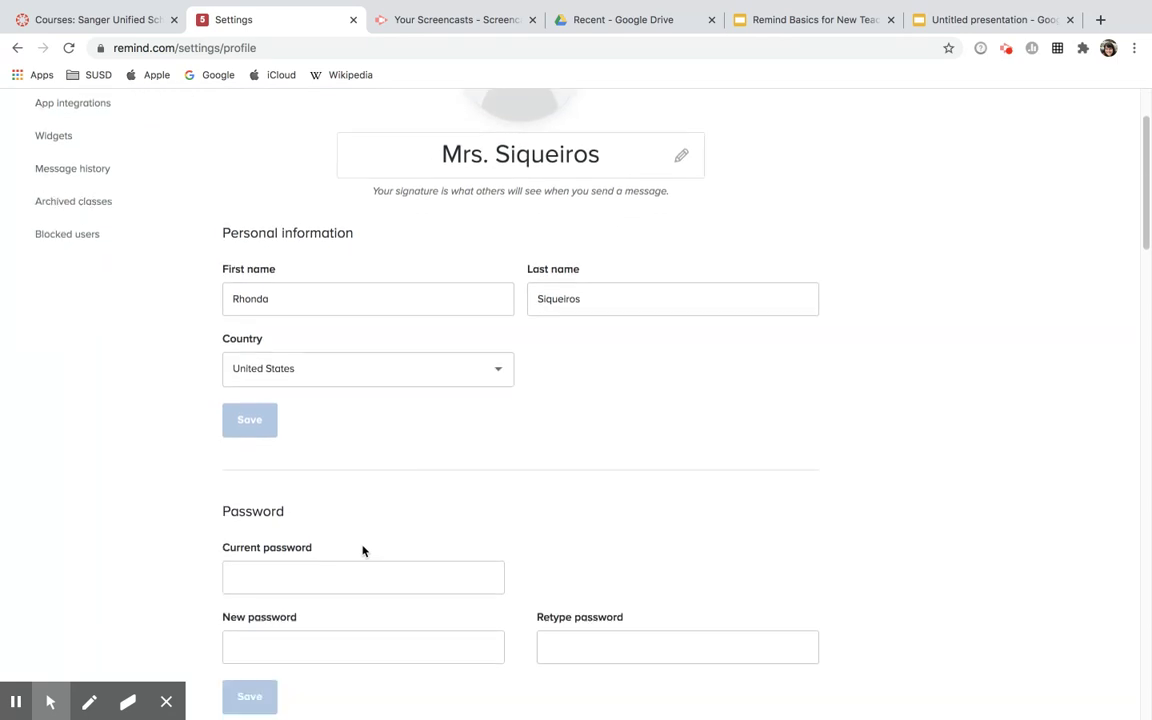
scroll(362, 545, "down", 7)
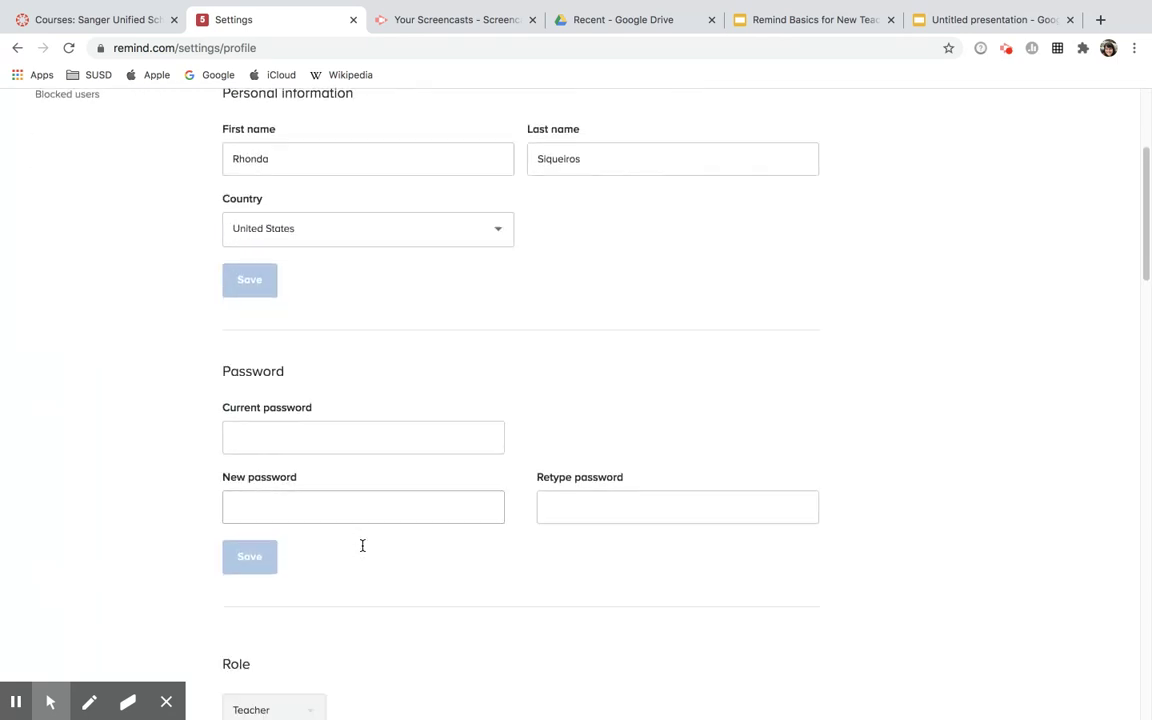
scroll(363, 550, "down", 1)
scroll(363, 530, "down", 7)
scroll(362, 517, "down", 10)
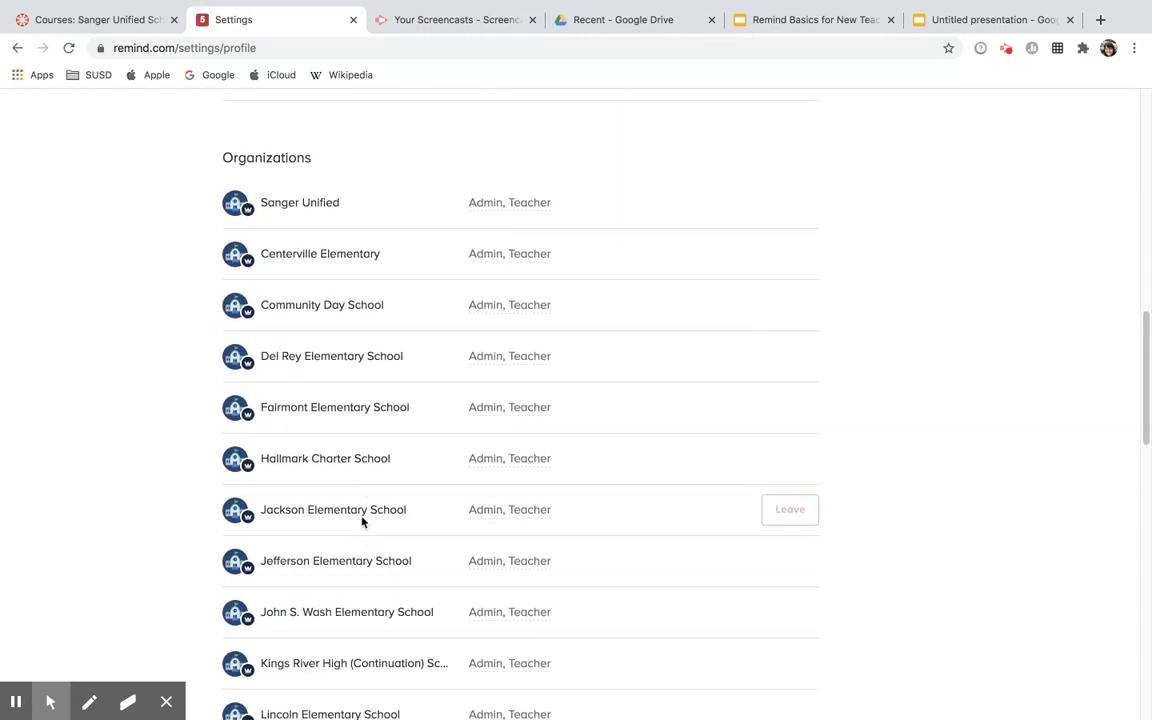
scroll(362, 519, "down", 8)
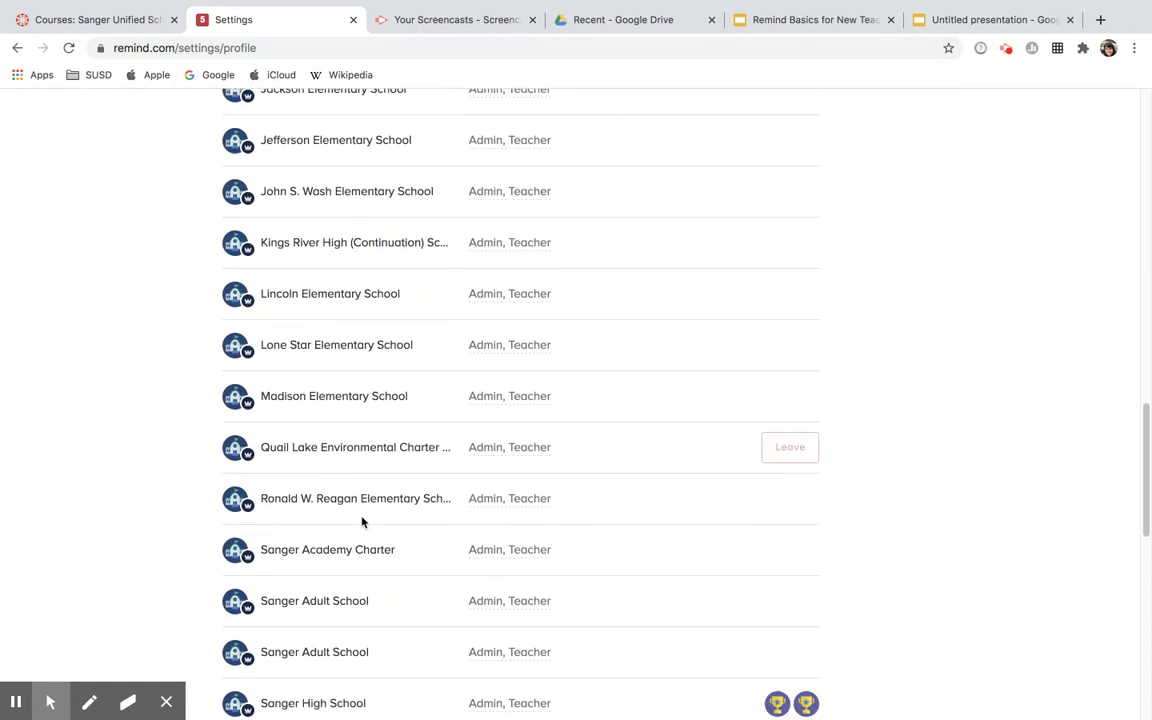
scroll(362, 519, "down", 9)
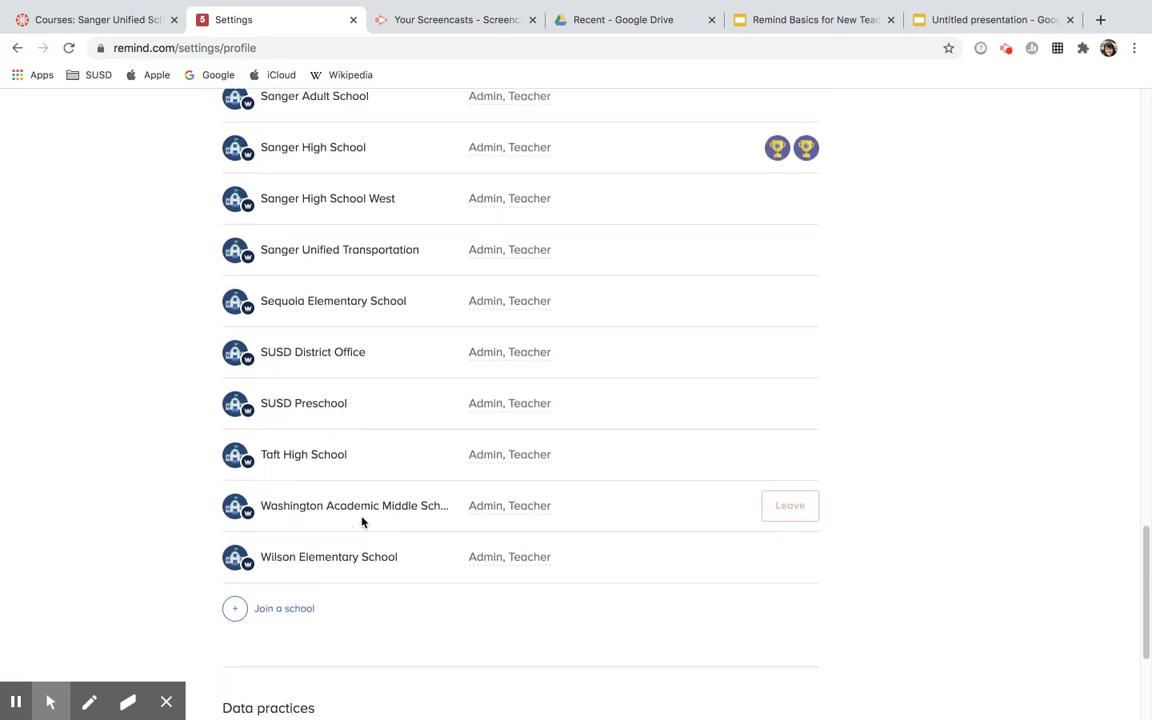
scroll(362, 521, "down", 2)
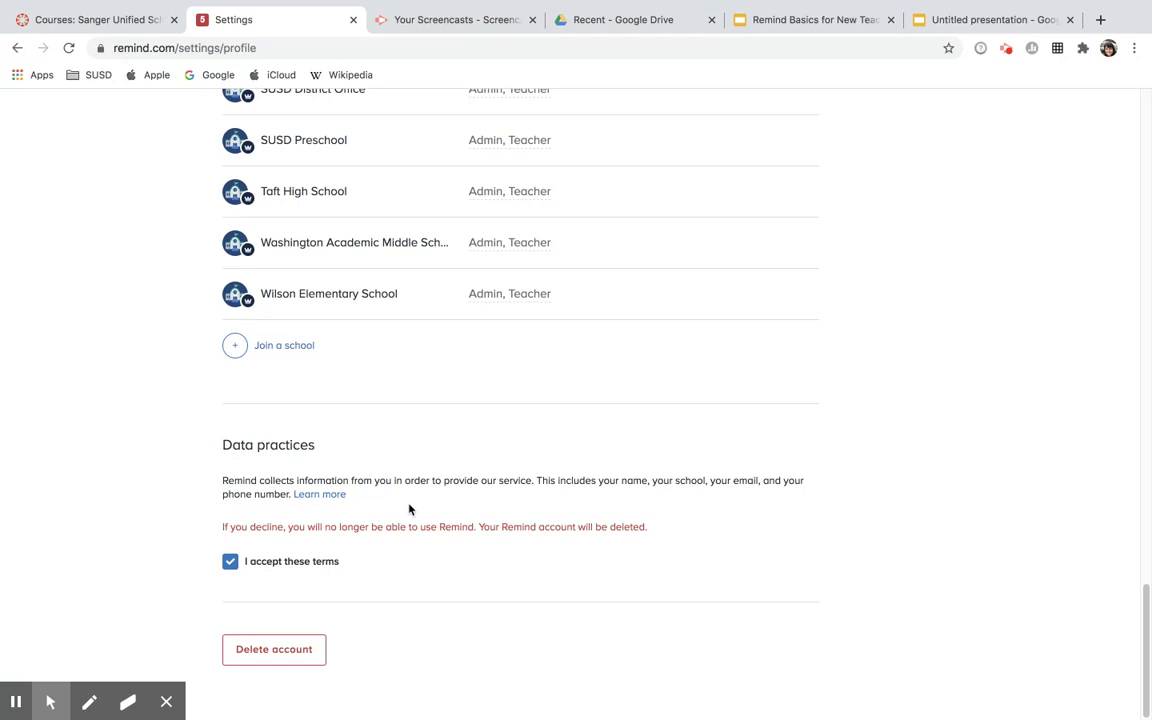
scroll(409, 510, "up", 20)
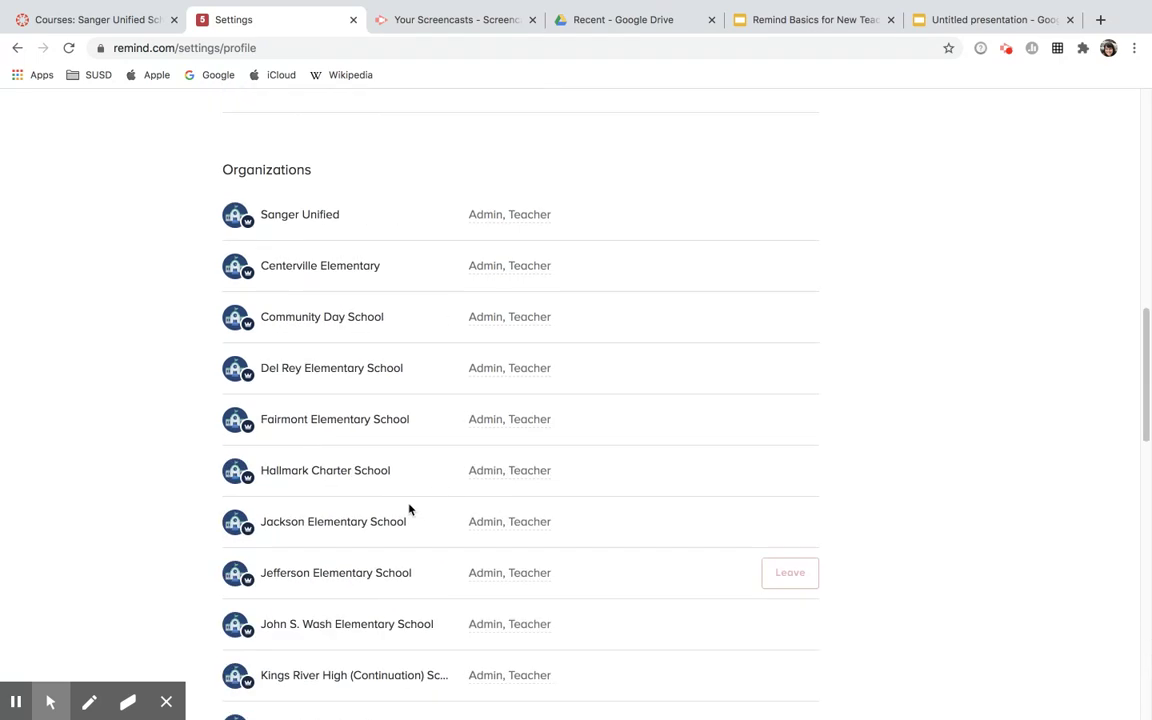
scroll(409, 510, "up", 5)
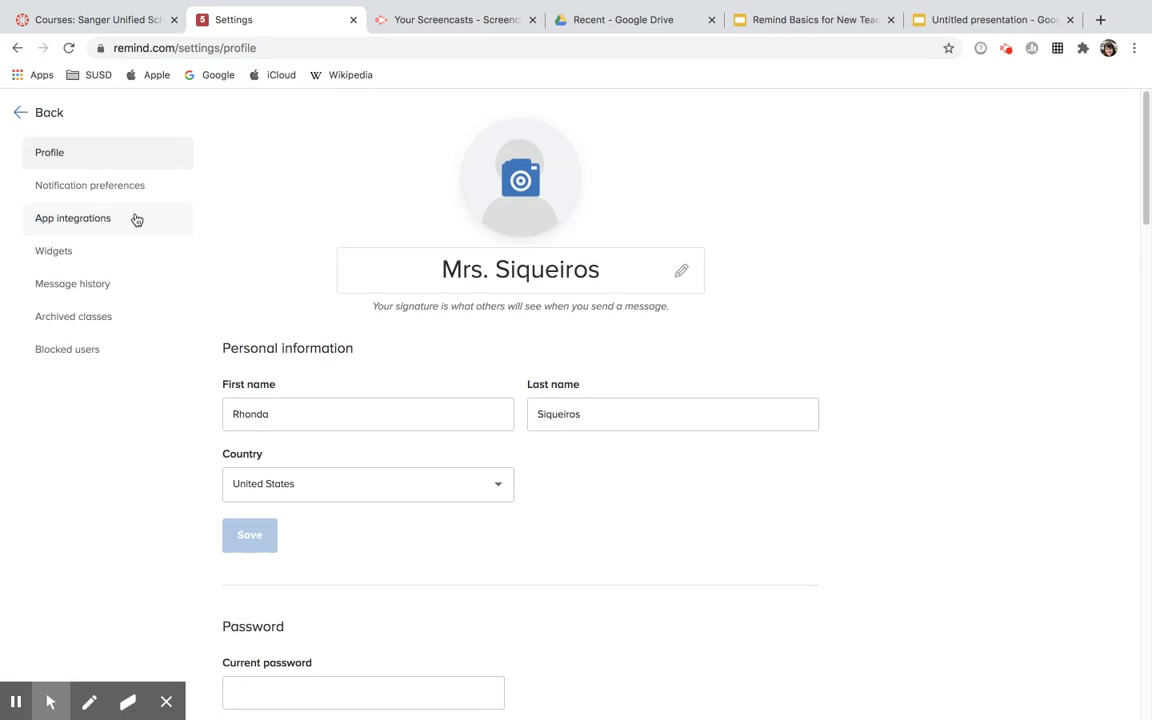
- Open Notification preferences to view email, text, device and call settings
left_click(115, 187)
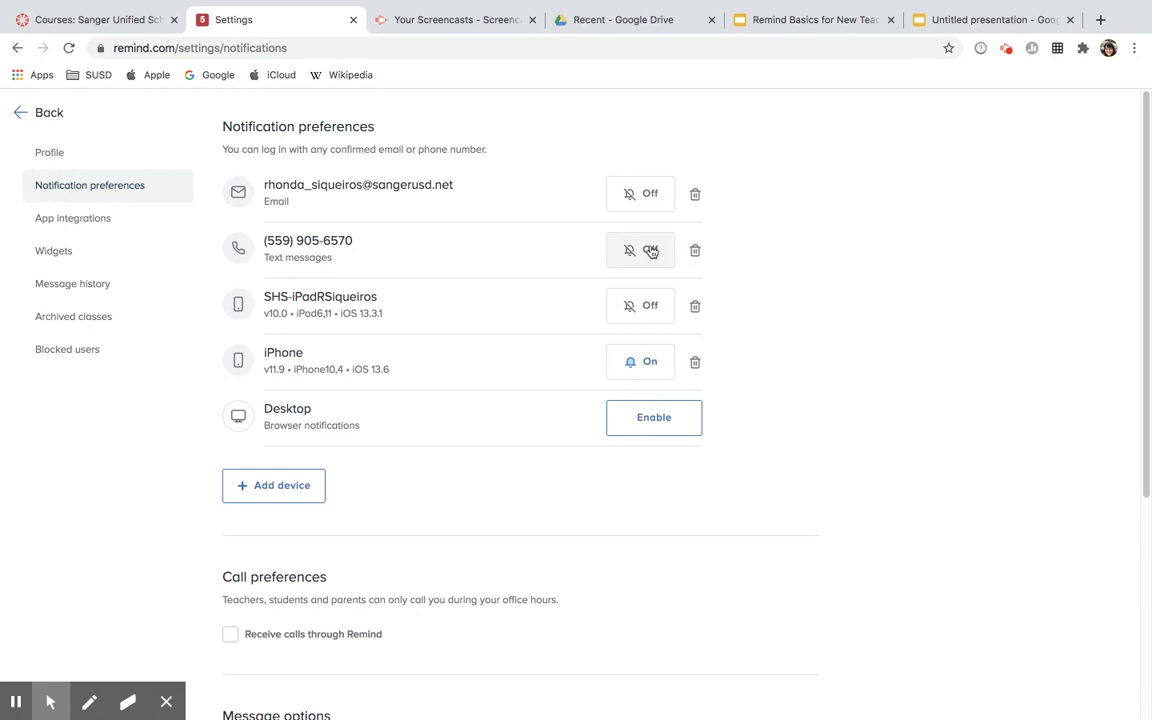
scroll(540, 396, "down", 3)
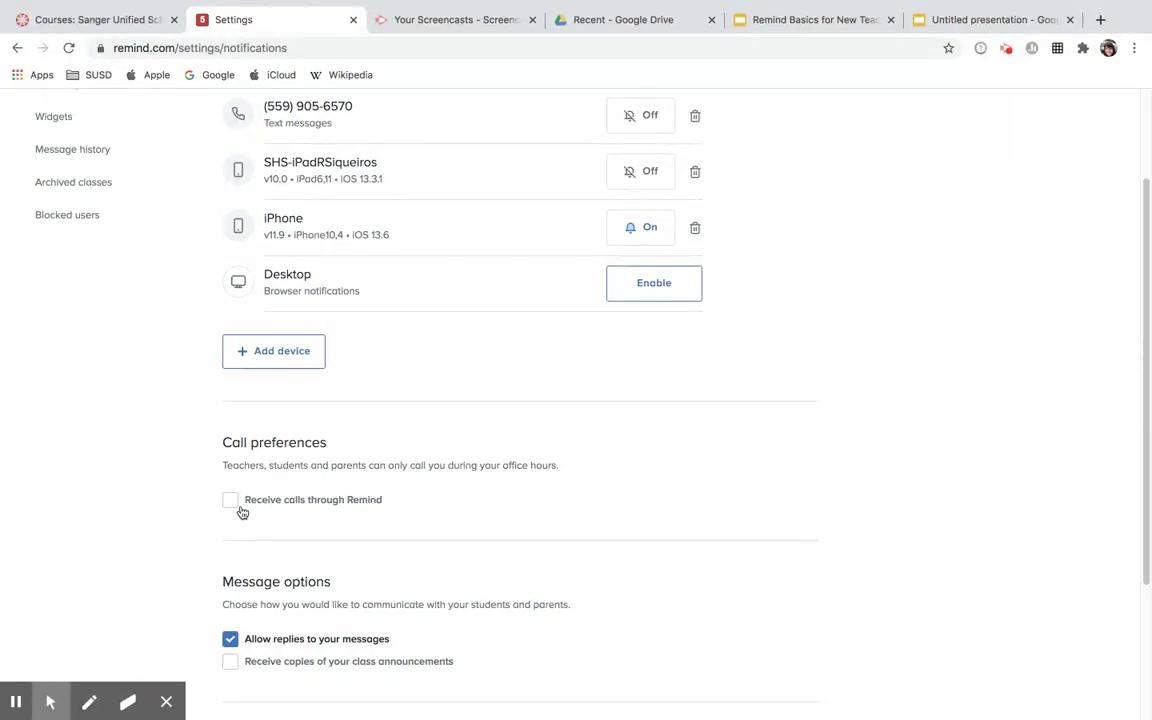
scroll(241, 512, "down", 4)
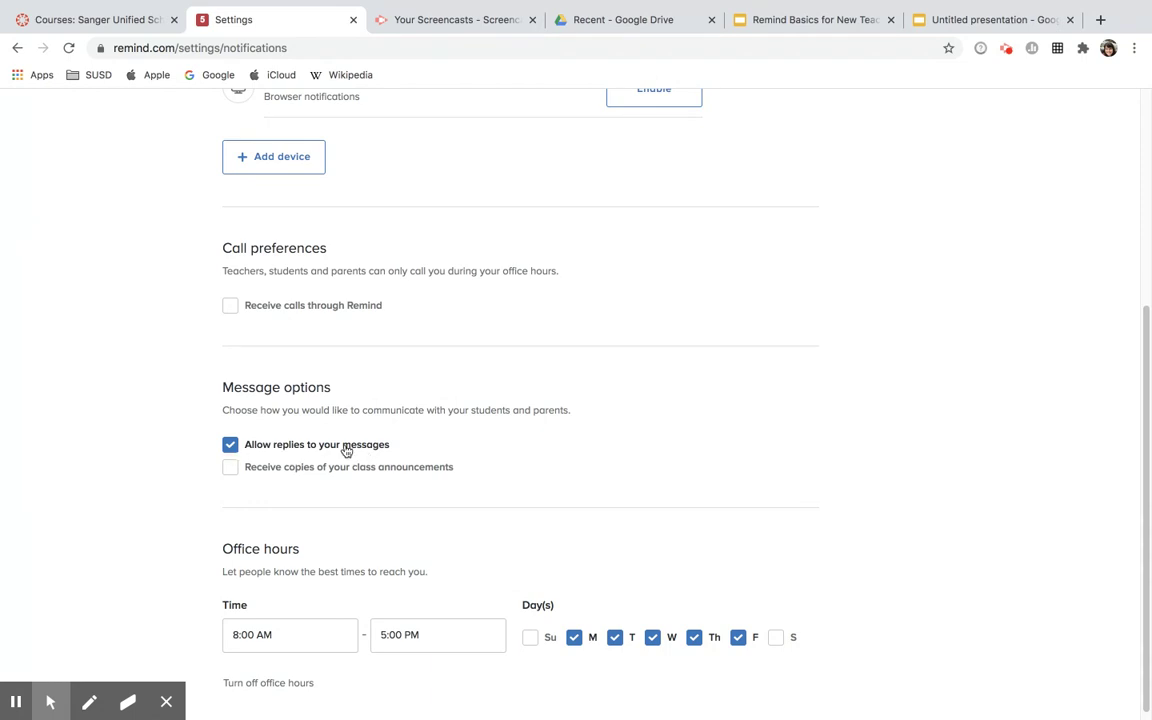
scroll(338, 496, "down", 1)
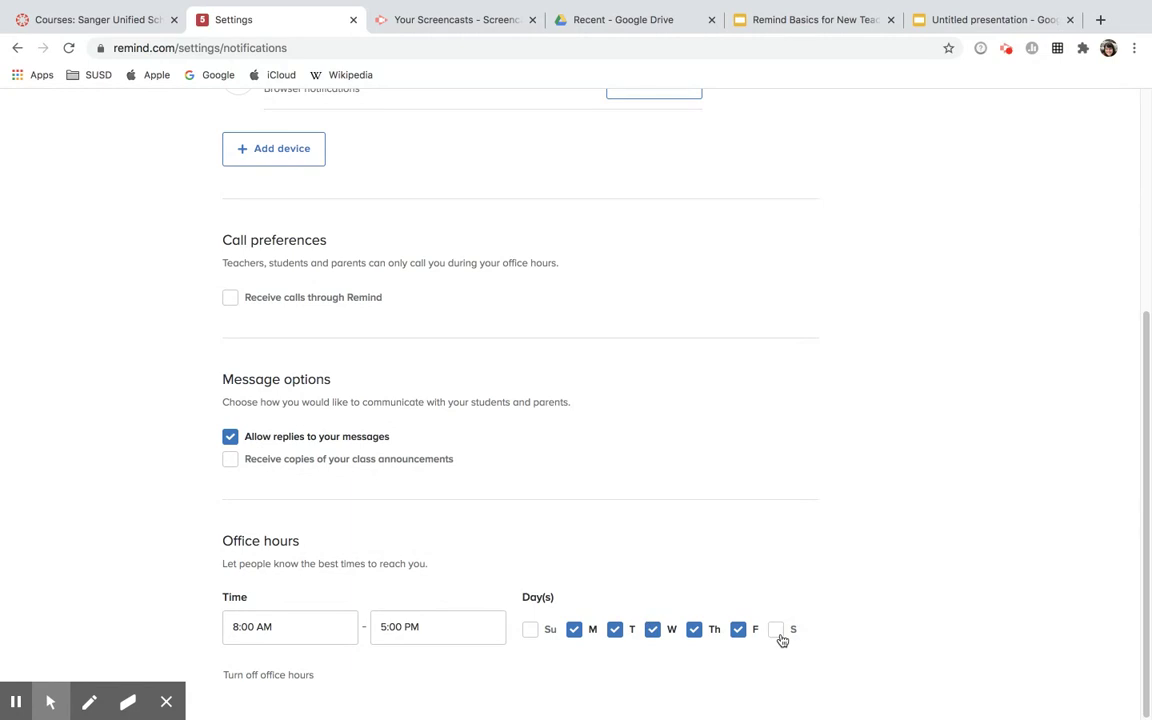
scroll(812, 640, "up", 7)
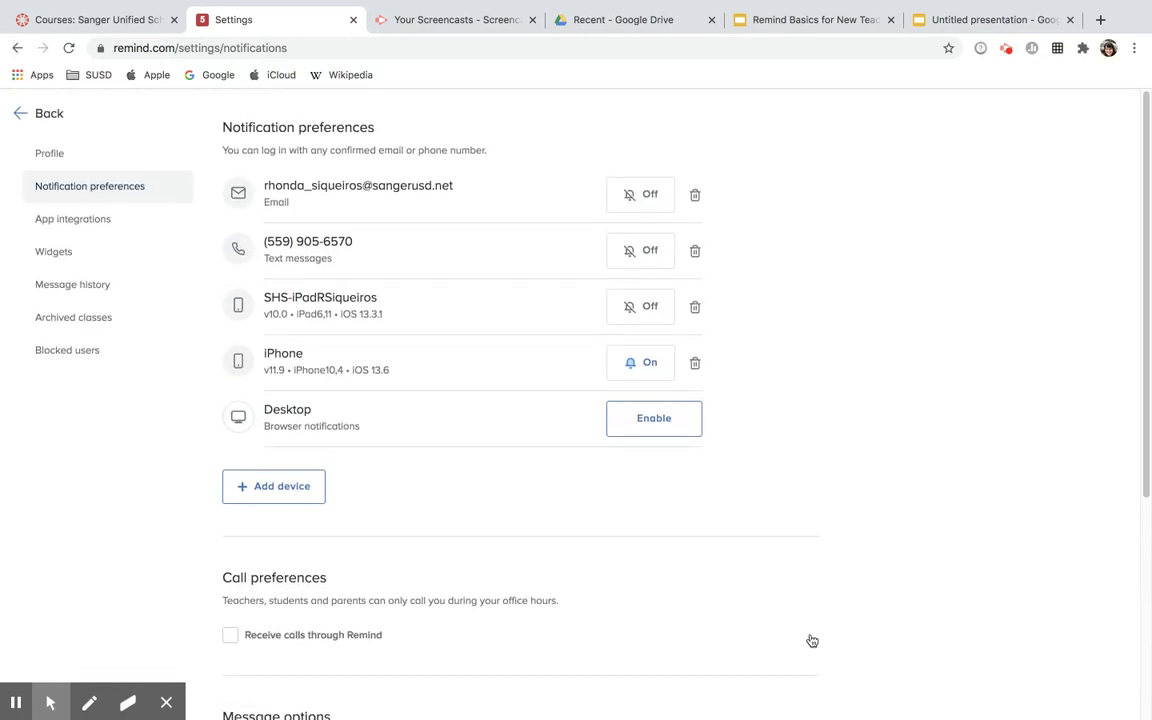
- From the district overview, bring up the 'How can we help?' help center dialog
left_click(22, 116)
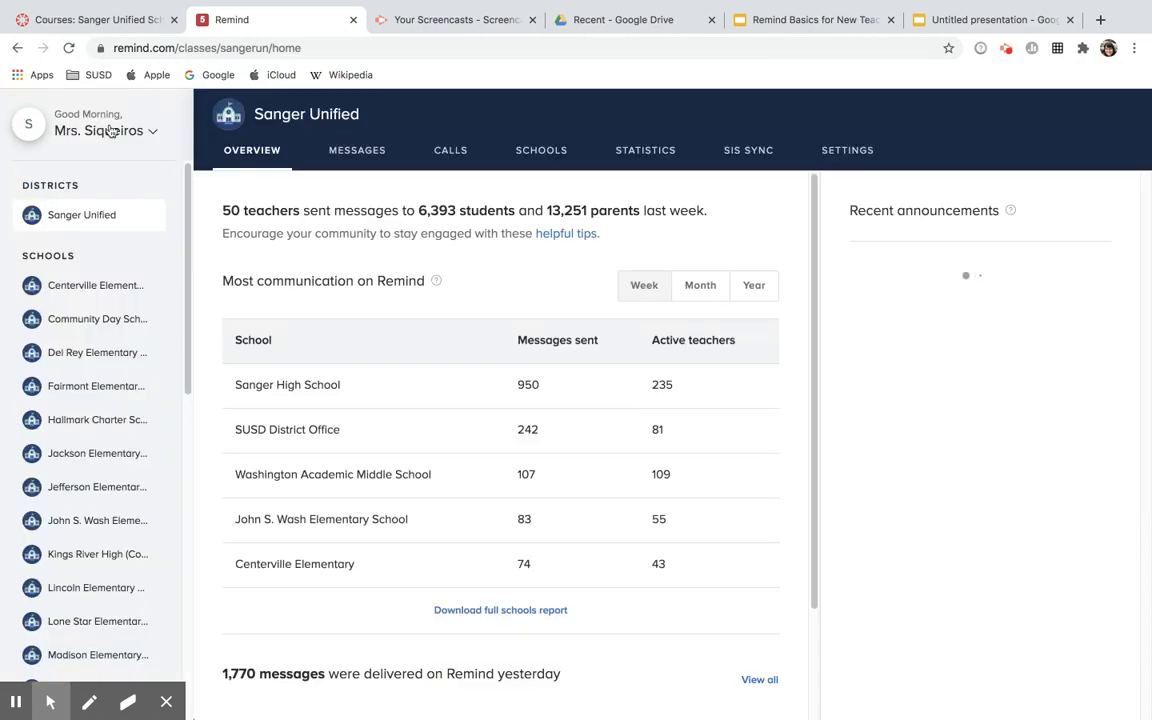
left_click(123, 131)
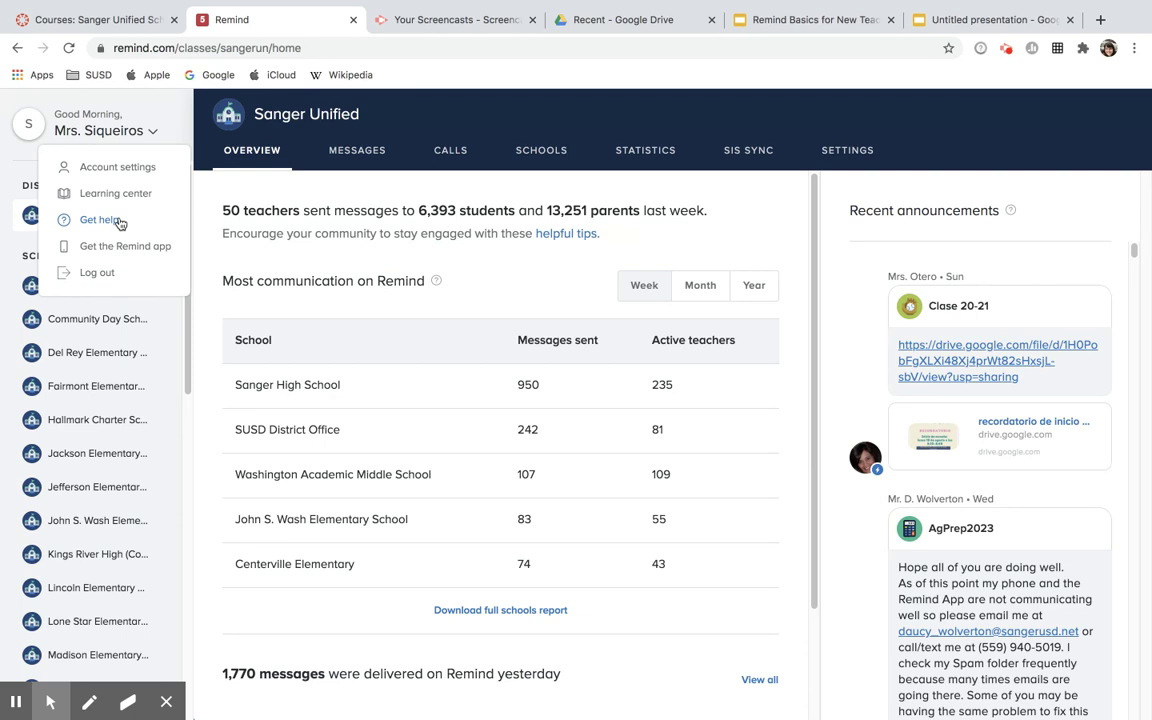
left_click(119, 222)
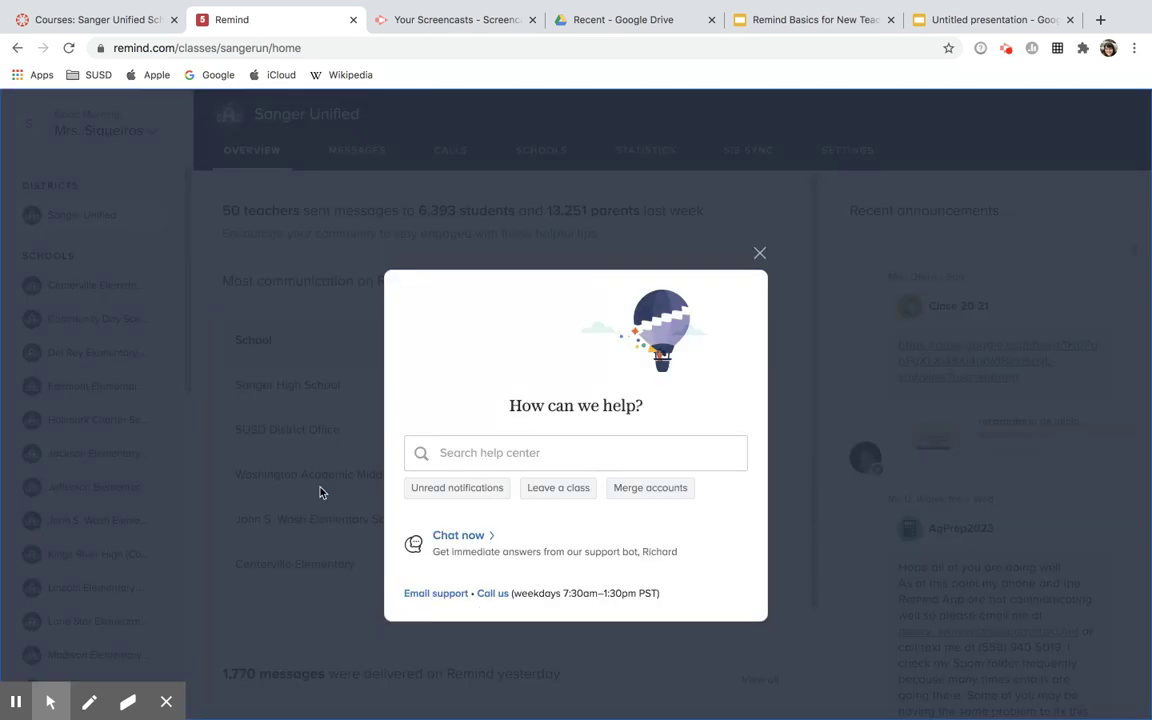
- Search the help center for 'how to join a class', then dismiss the suggestions
left_click(565, 458)
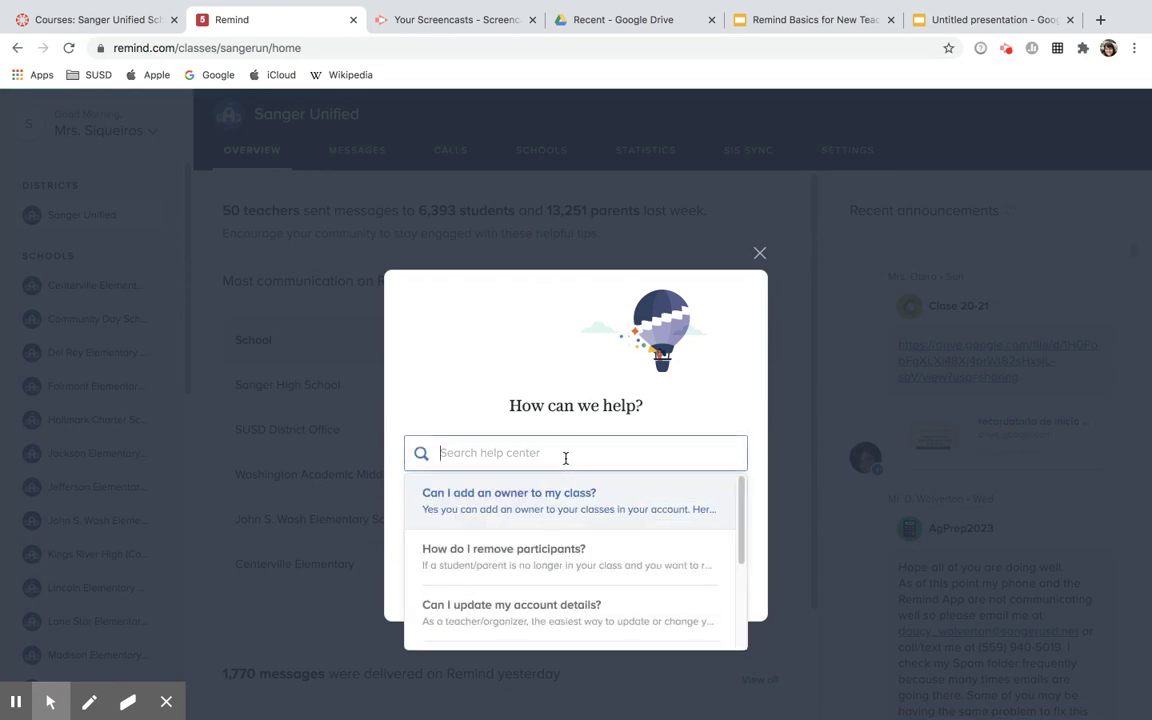
type("how ")
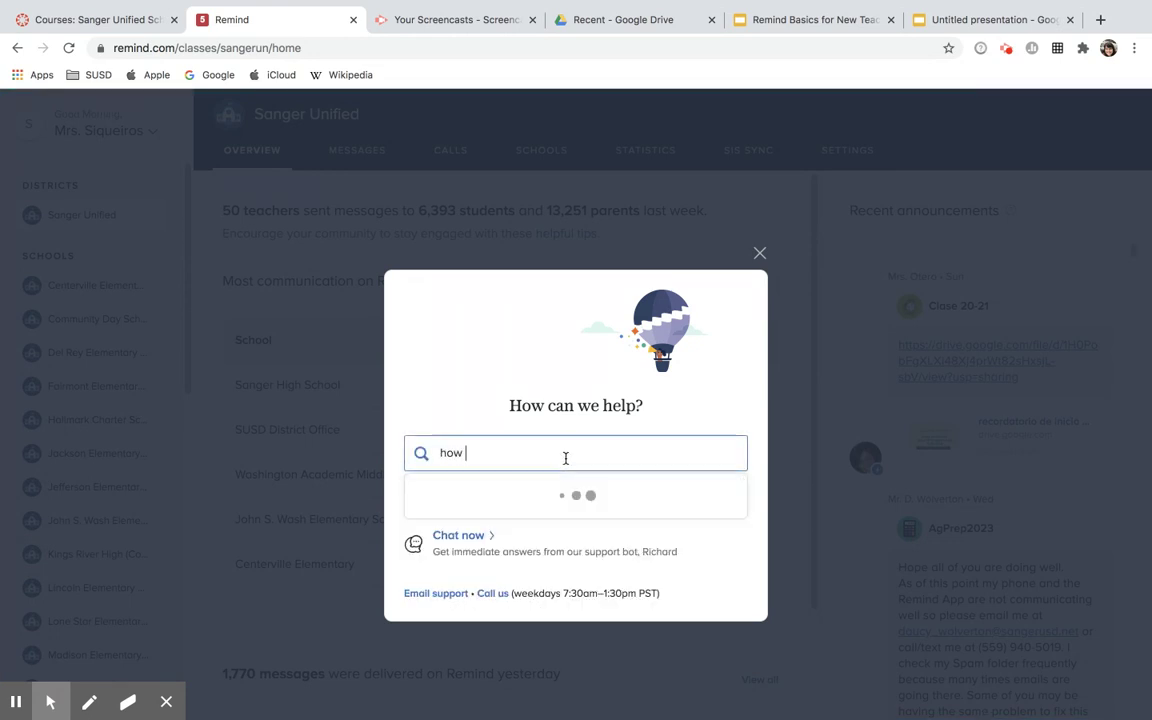
type("to join a class")
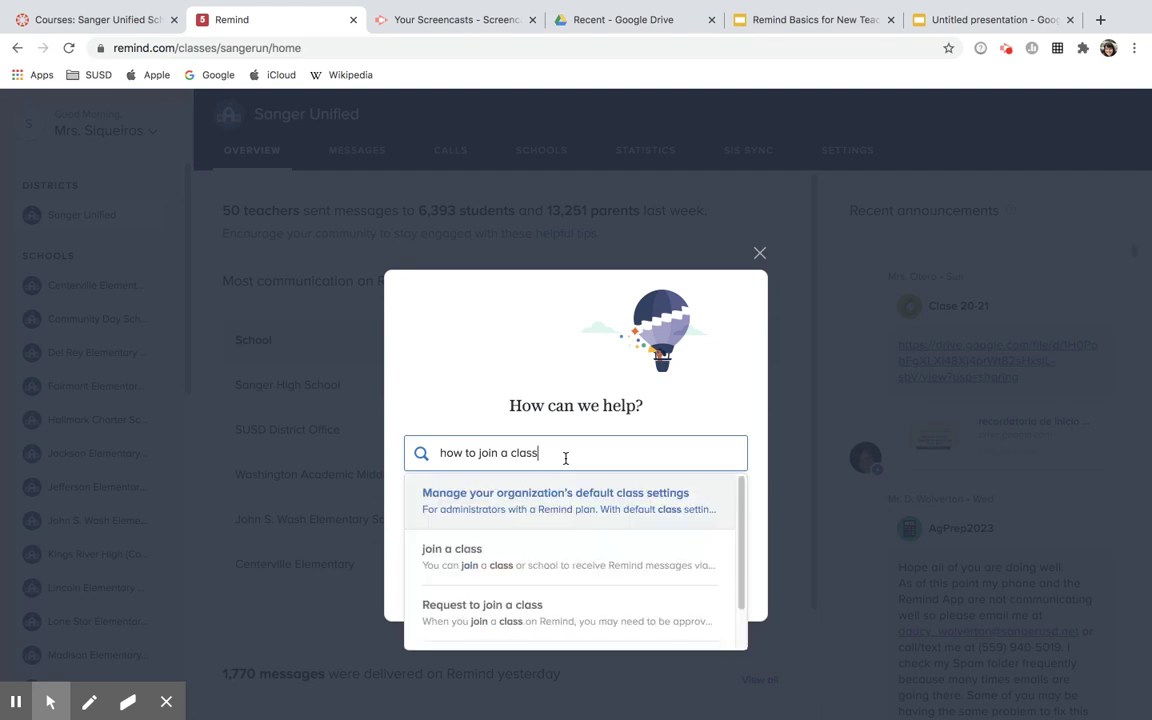
left_click(484, 394)
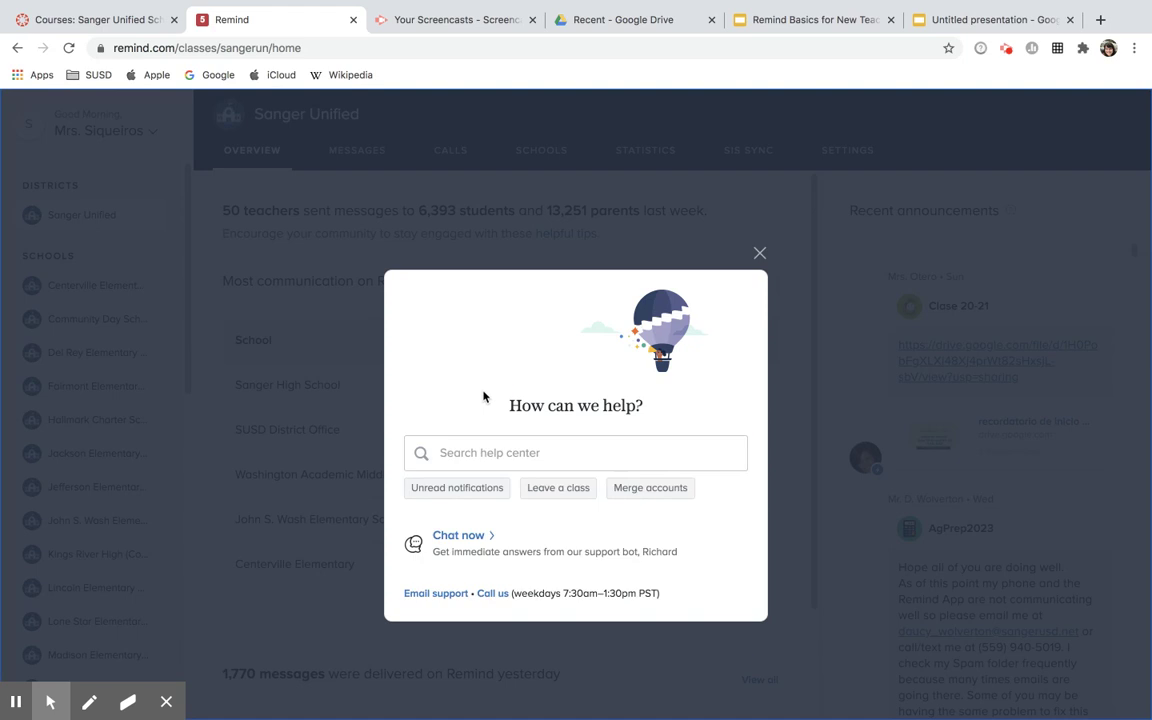
- Open the Email support Contact us form and set the request type to General Question
left_click(441, 595)
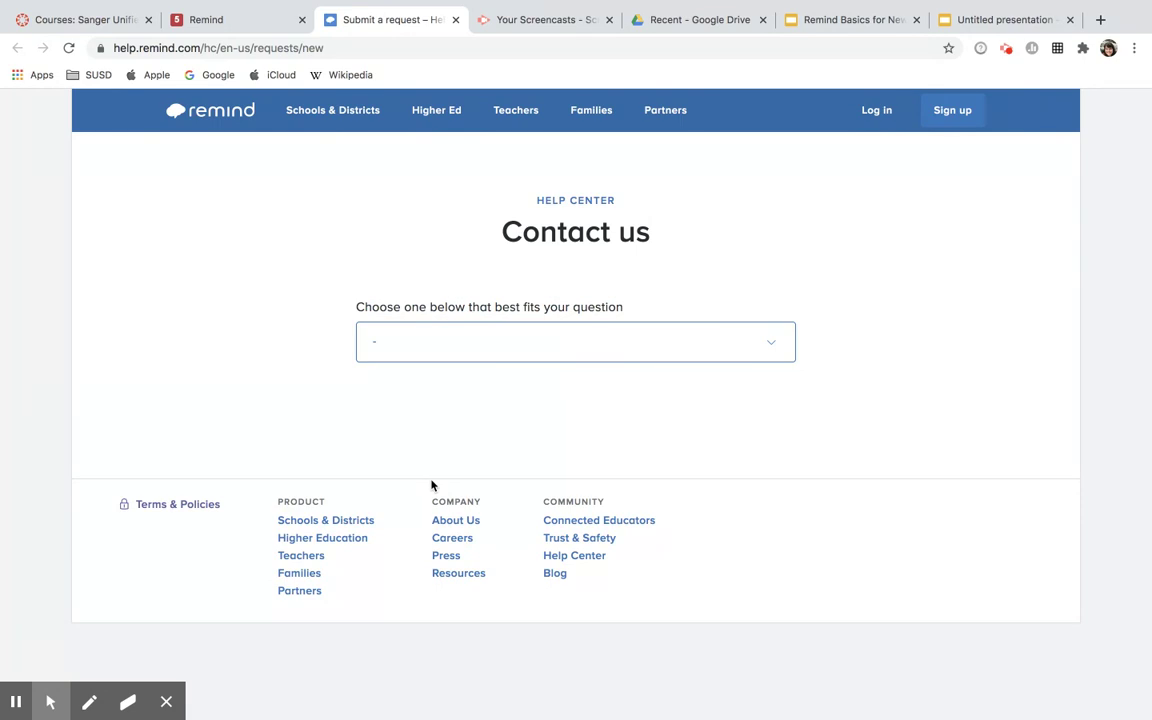
left_click(762, 347)
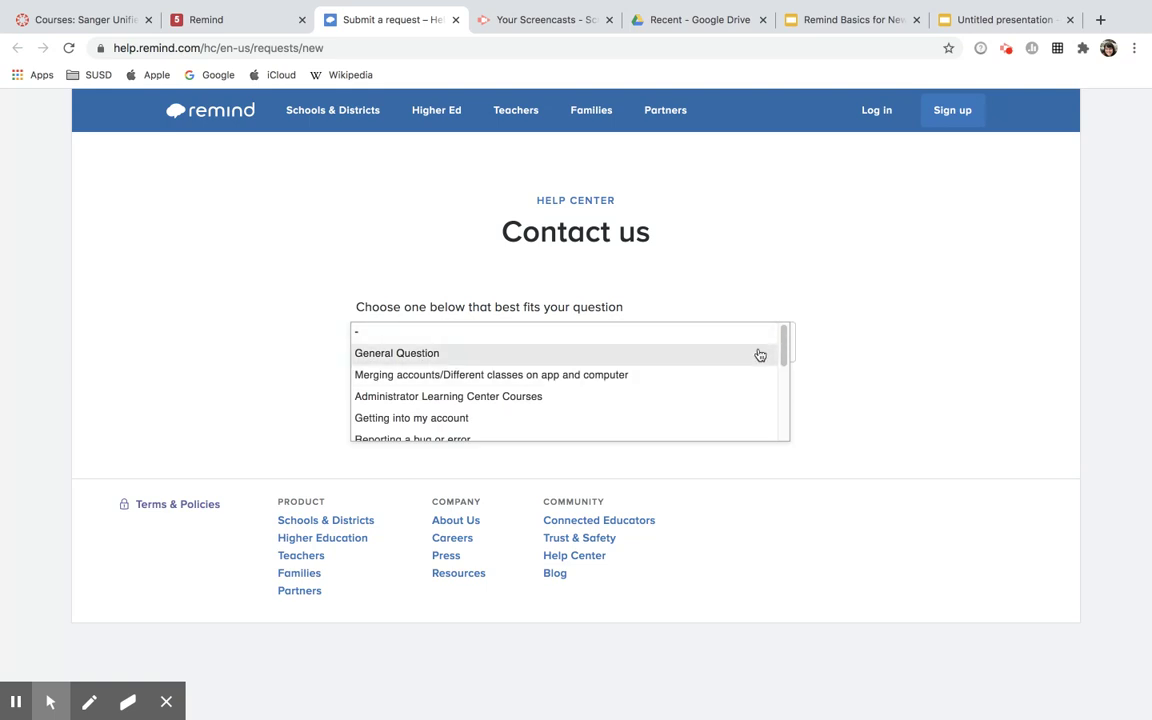
scroll(746, 391, "down", 1)
scroll(746, 391, "down", 3)
scroll(746, 391, "up", 2)
scroll(746, 391, "up", 3)
left_click(682, 354)
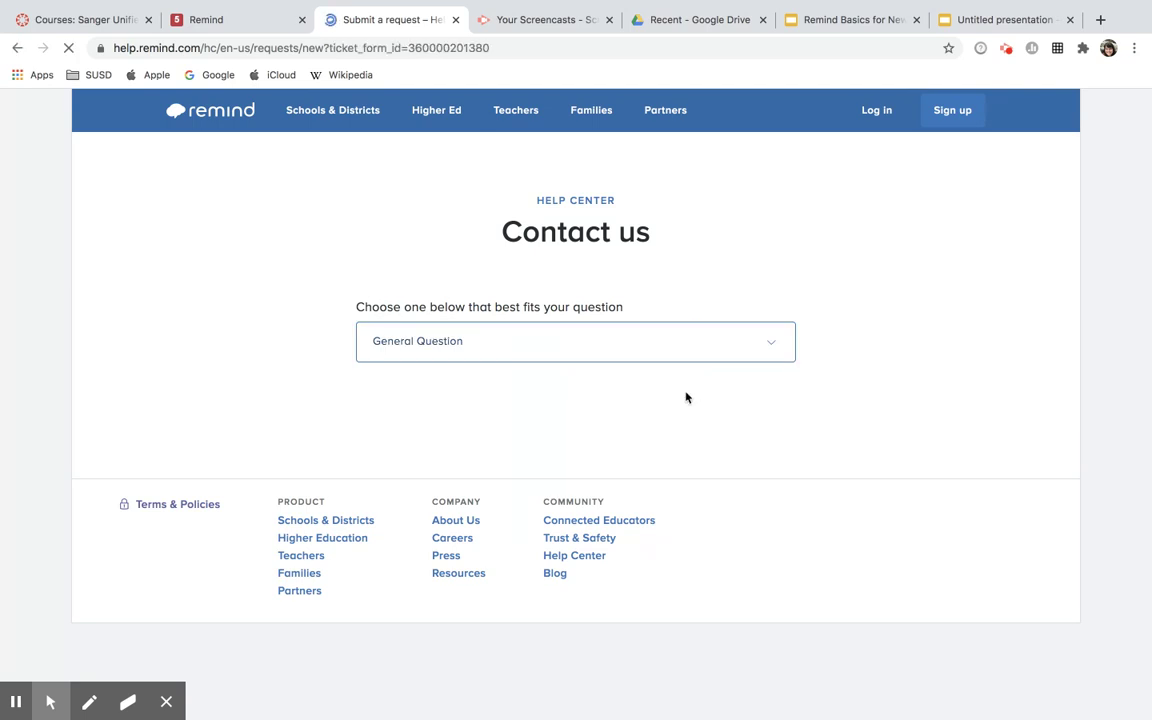
- Review the General Question form fields, then close the Submit a request tab
scroll(714, 406, "down", 5)
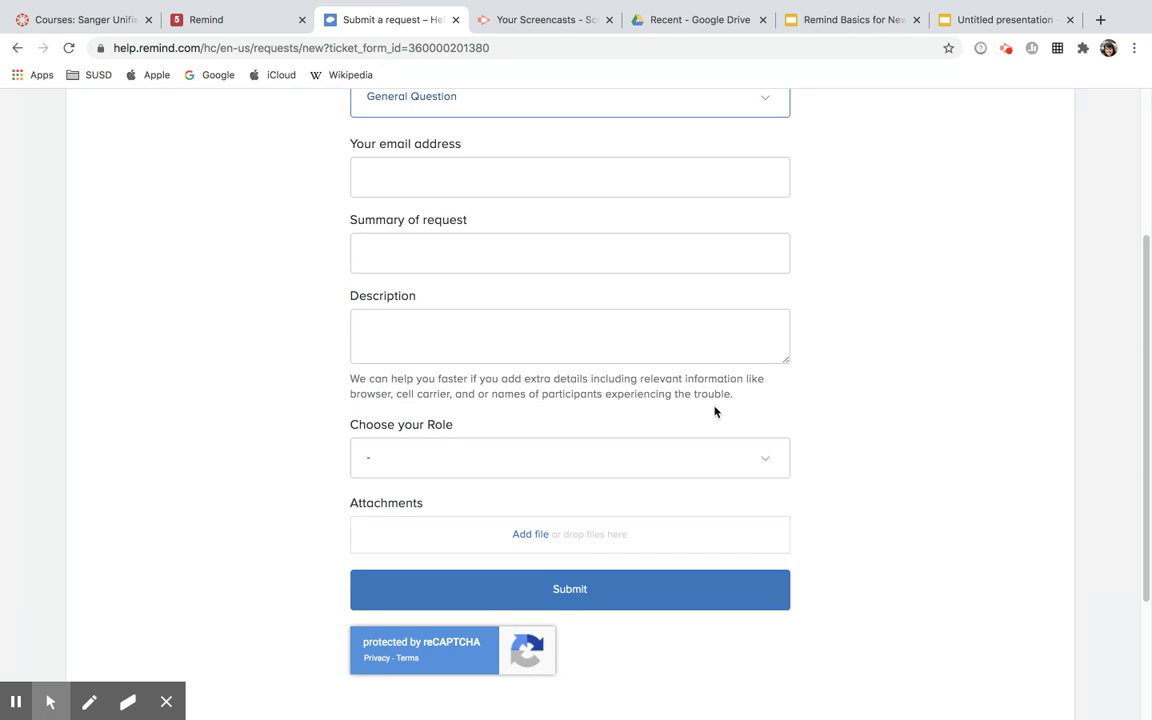
scroll(714, 410, "up", 1)
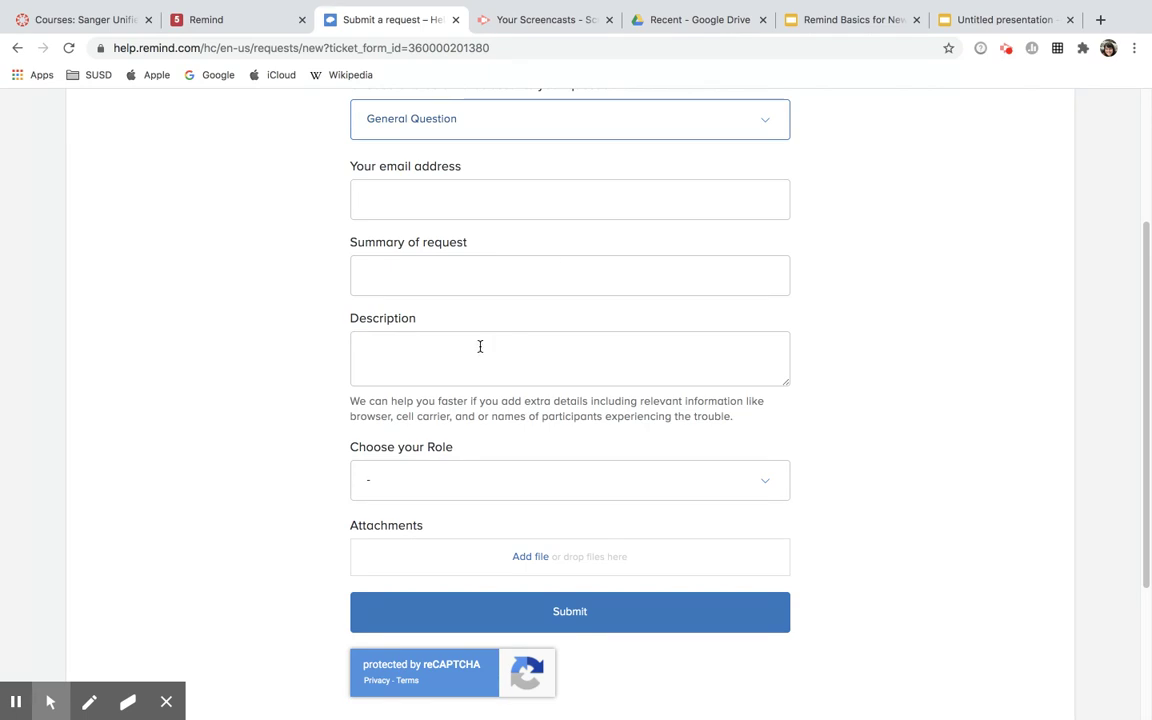
scroll(512, 350, "up", 2)
scroll(512, 350, "up", 2)
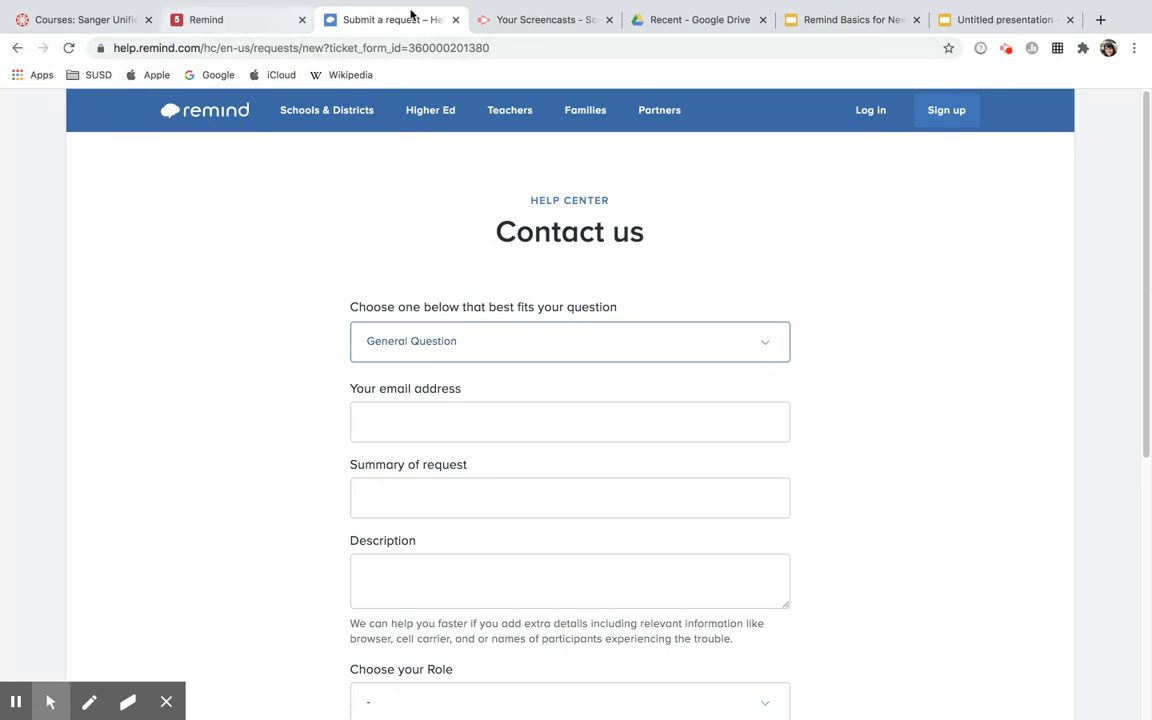
left_click(455, 19)
- Dismiss the help dialog and open AP Language from the Classes Owned sidebar list
left_click(761, 253)
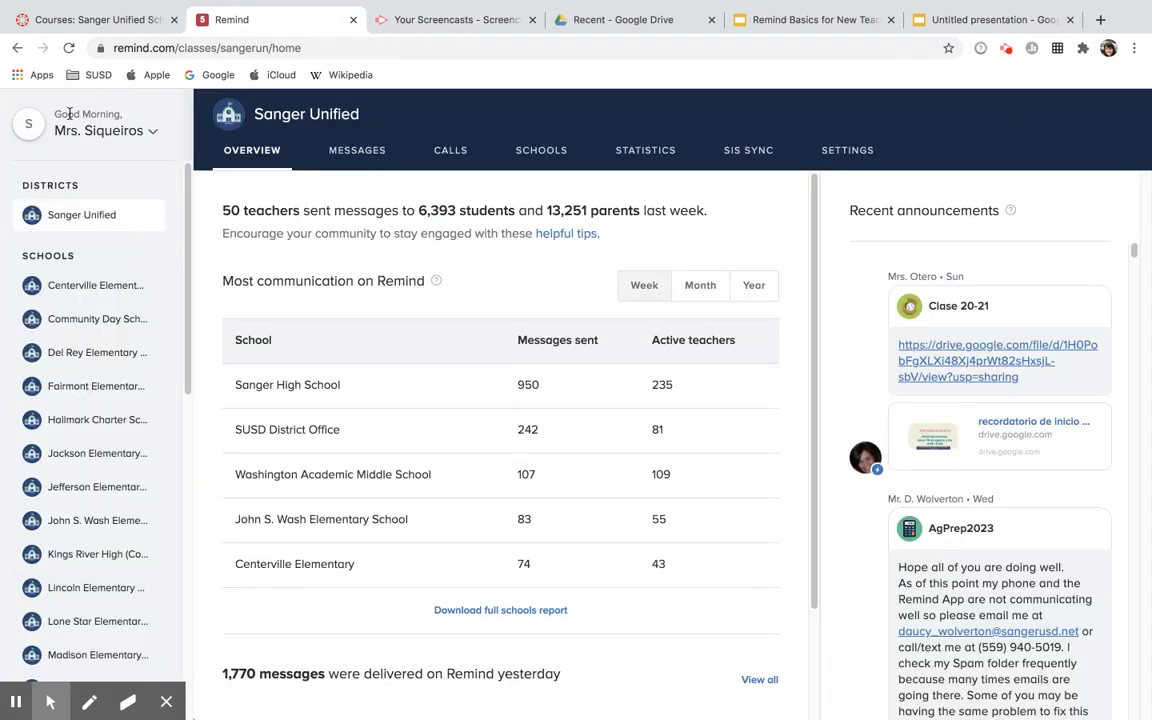
scroll(72, 303, "down", 7)
scroll(72, 303, "down", 3)
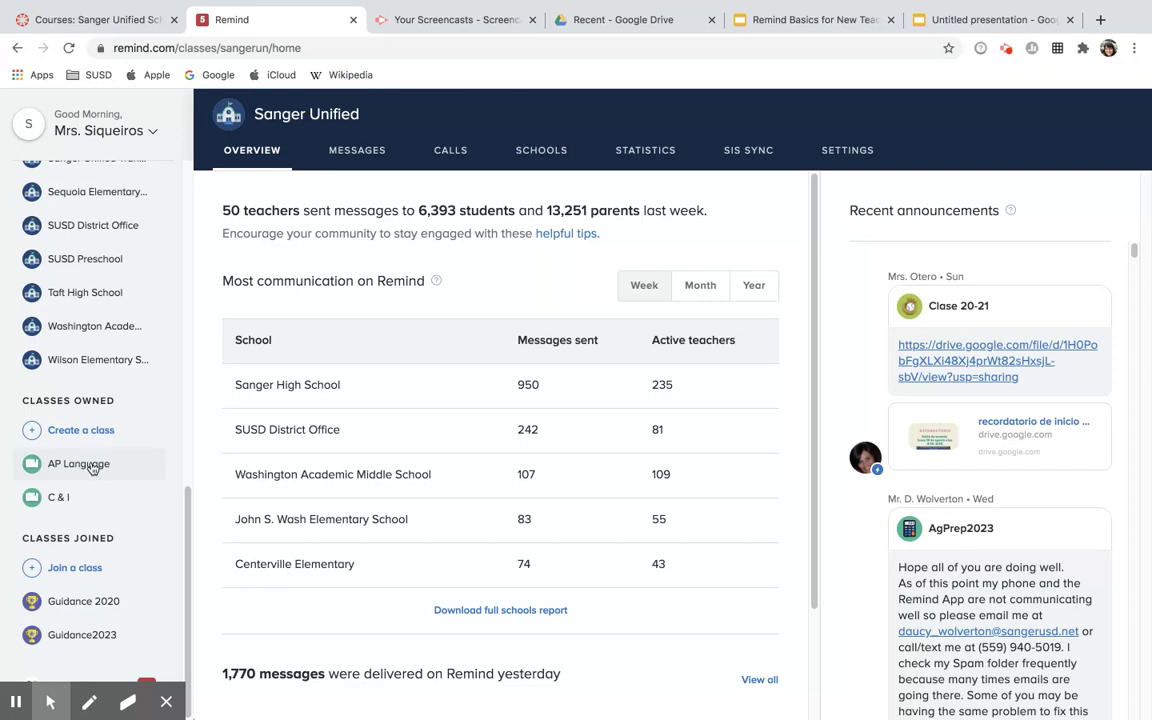
left_click(88, 465)
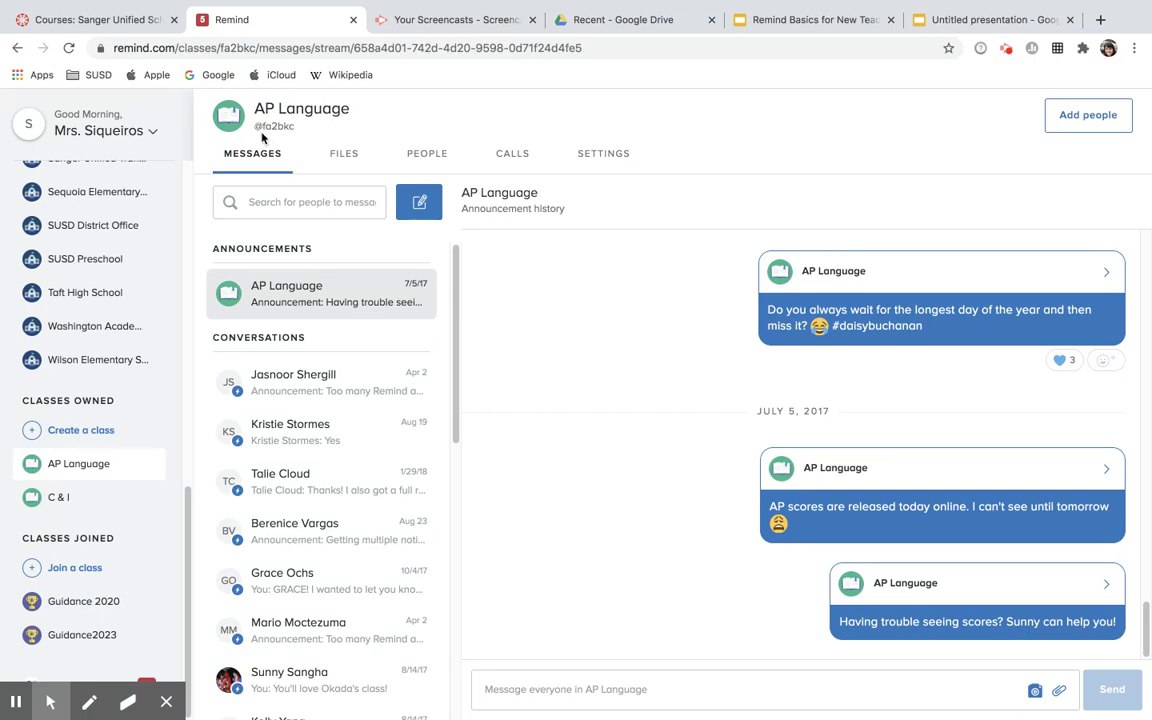
left_click(590, 156)
left_click(403, 420)
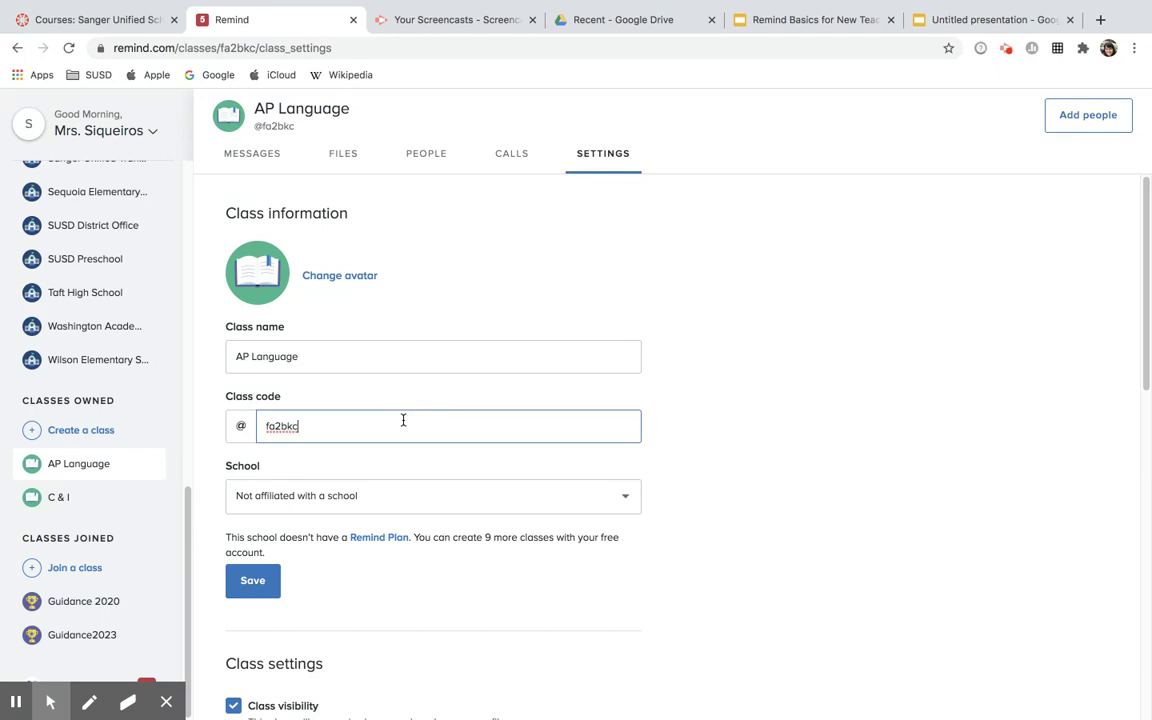
double_click(267, 427)
type("AP")
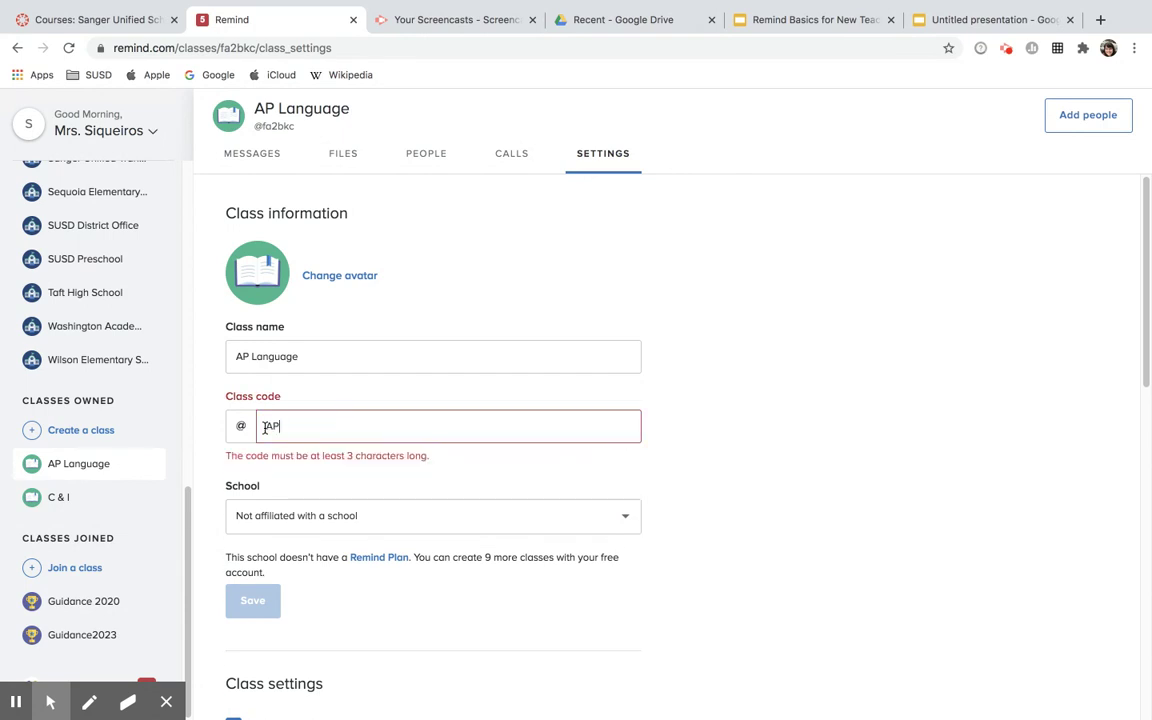
type(" LA")
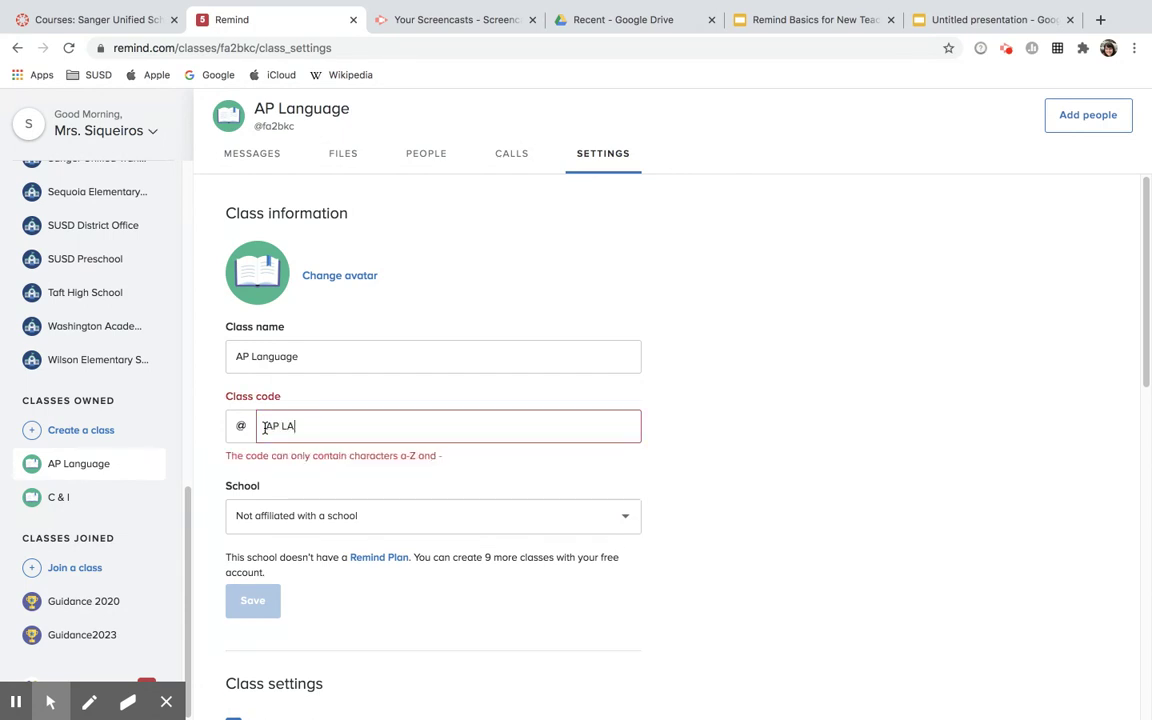
key("BackSpace")
key("BackSpace")
key("BackSpace")
type("LANG")
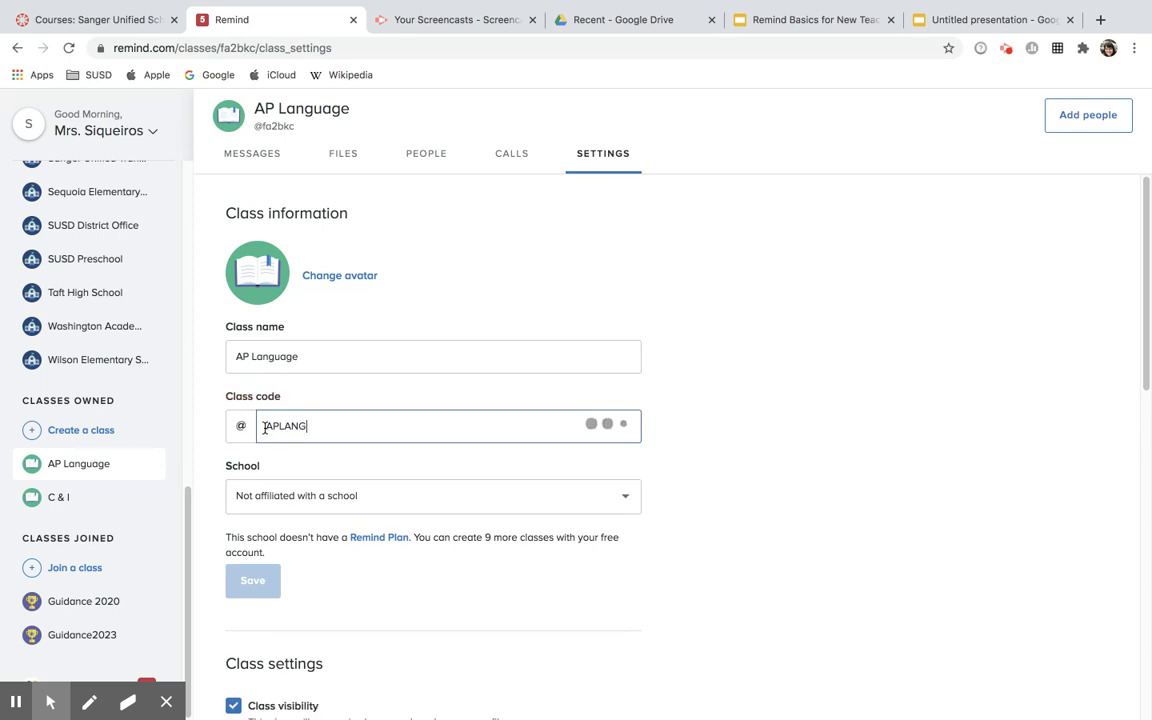
type("SIQ")
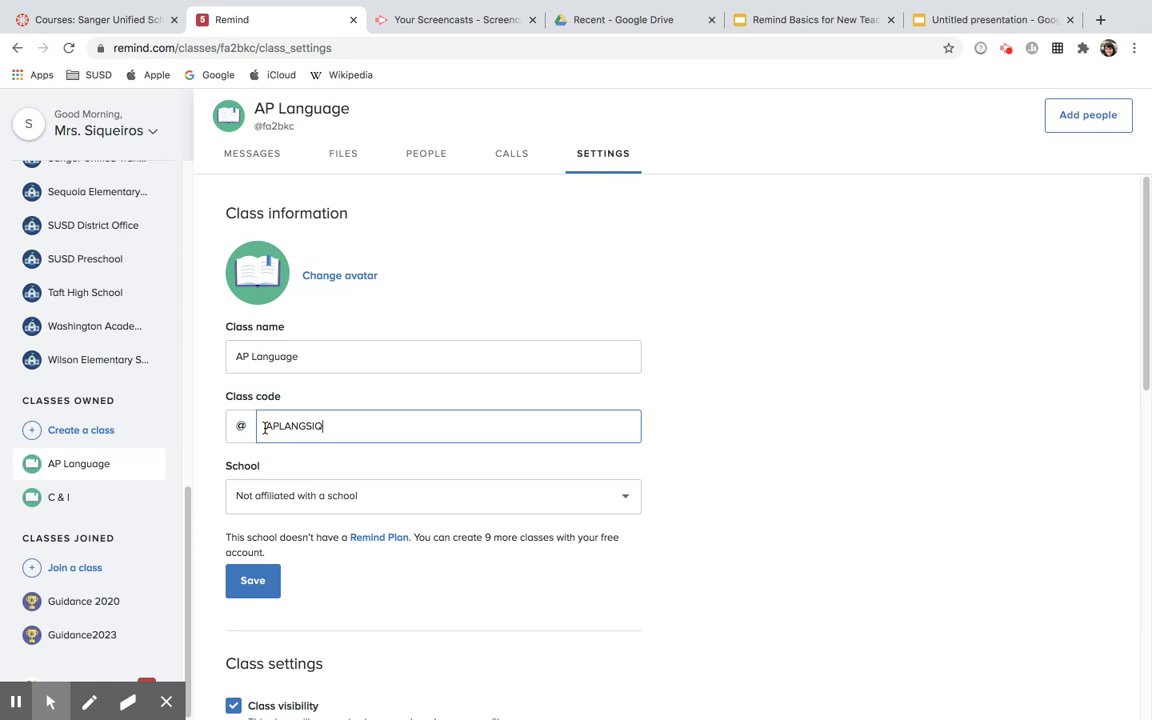
left_click(272, 500)
scroll(309, 608, "down", 2)
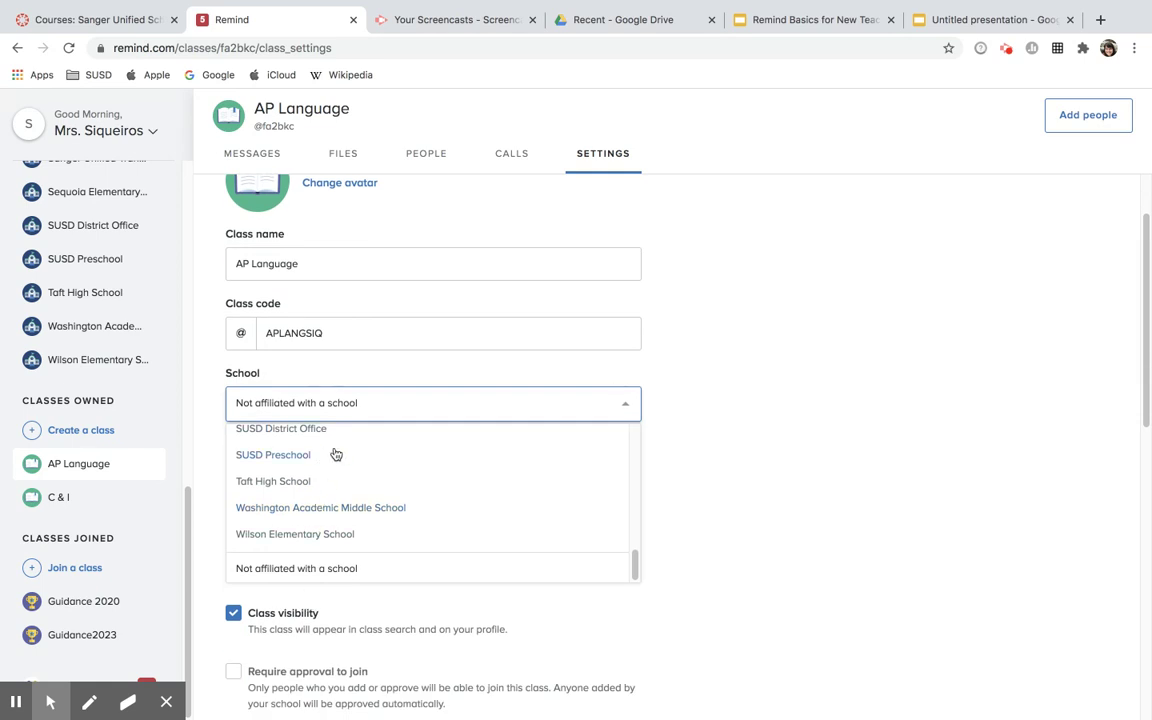
left_click(679, 342)
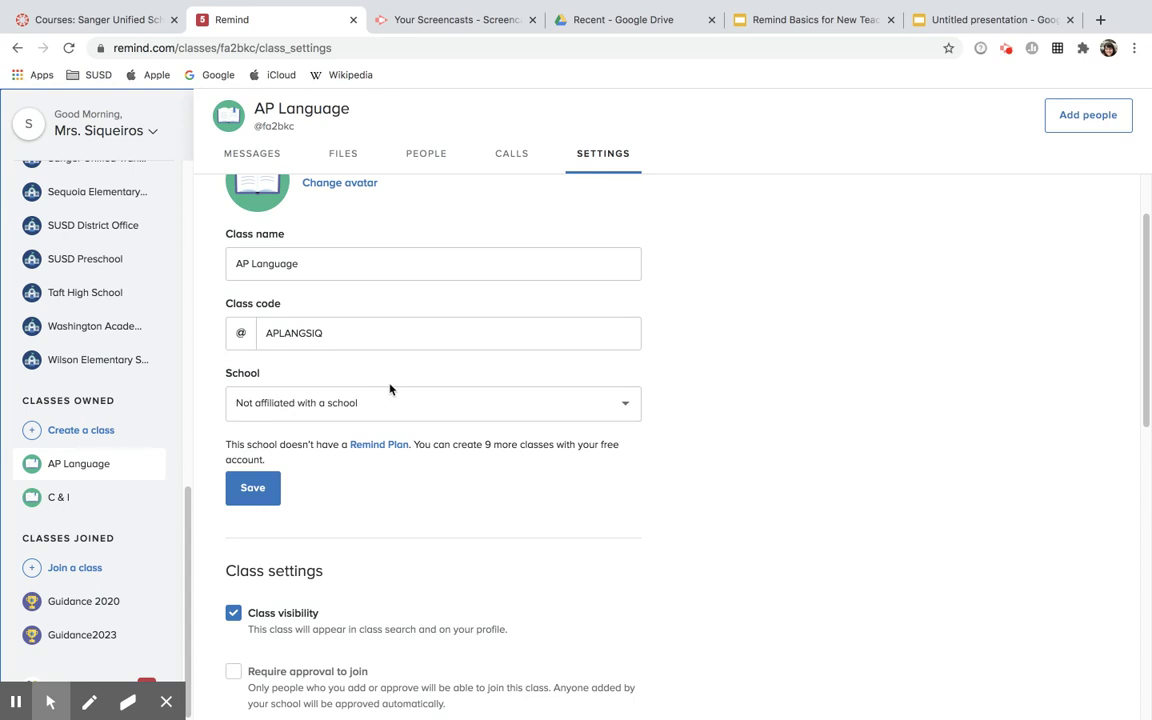
scroll(390, 389, "down", 1)
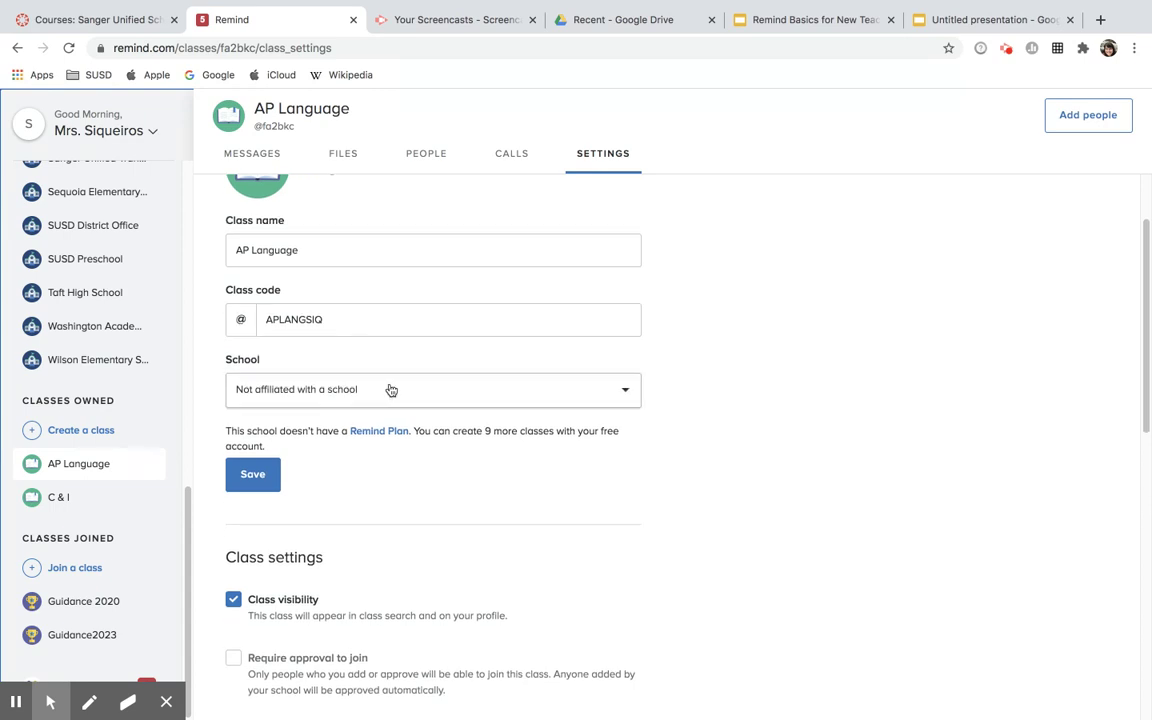
scroll(505, 428, "down", 3)
scroll(506, 432, "down", 3)
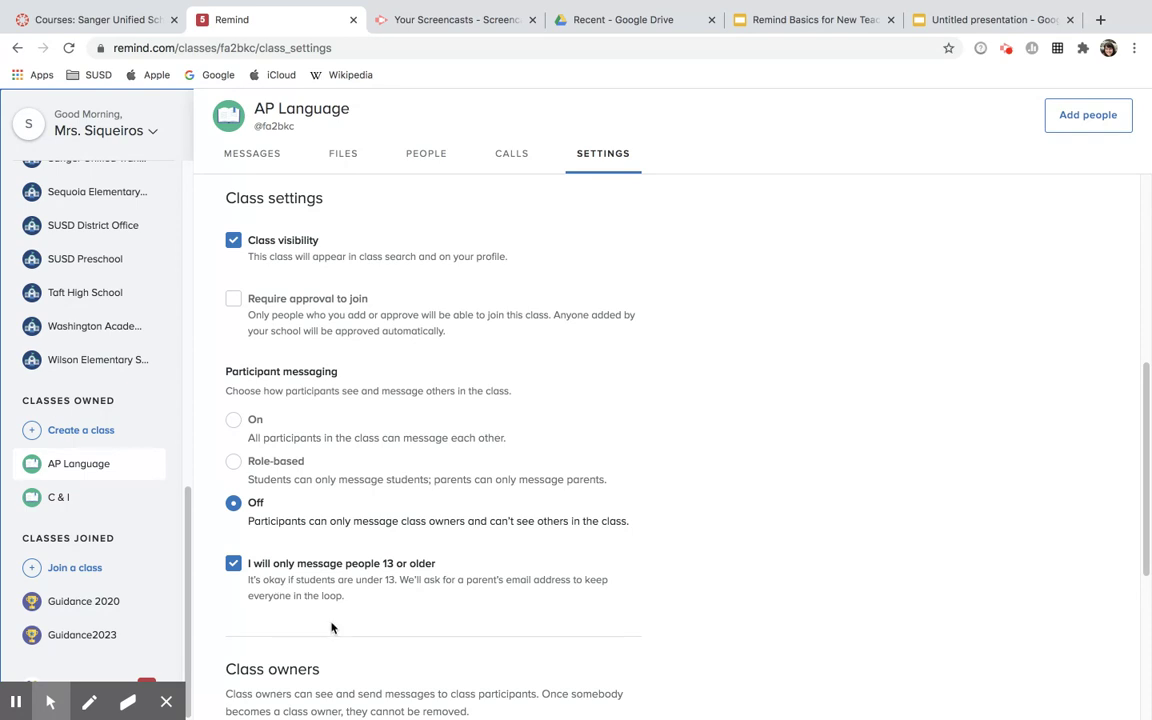
- Scroll the AP Language settings page back up to the top
scroll(377, 612, "down", 1)
scroll(377, 612, "up", 1)
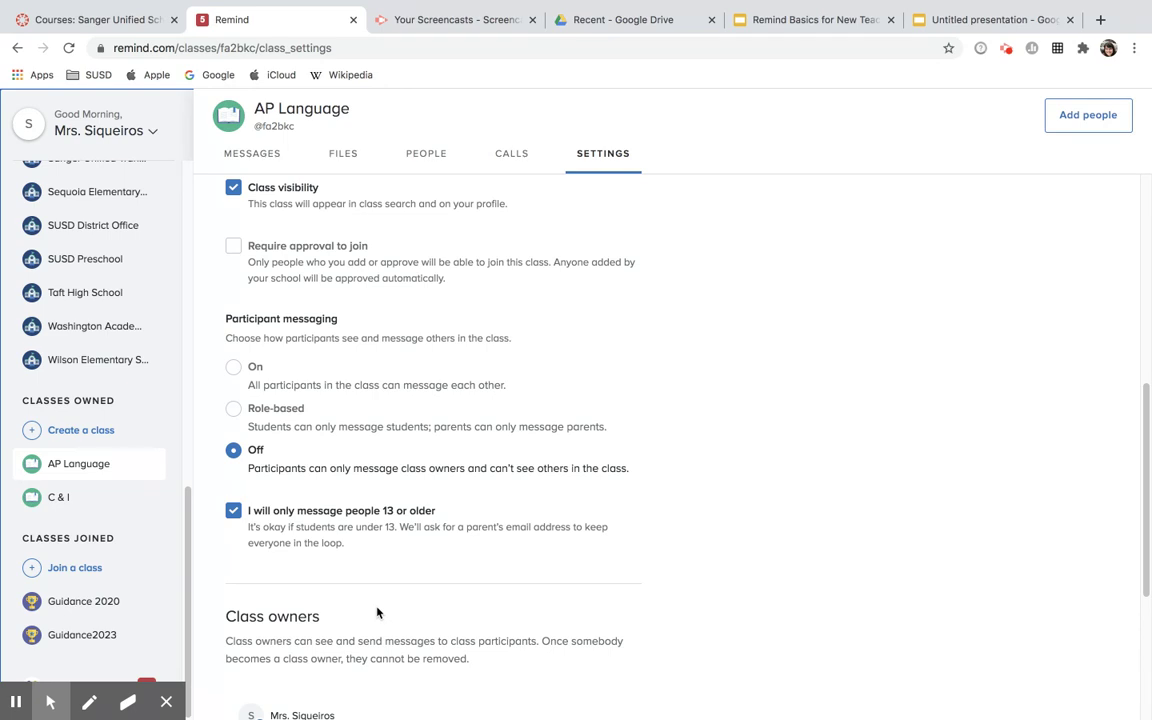
scroll(378, 613, "down", 3)
scroll(378, 613, "down", 2)
scroll(378, 613, "up", 8)
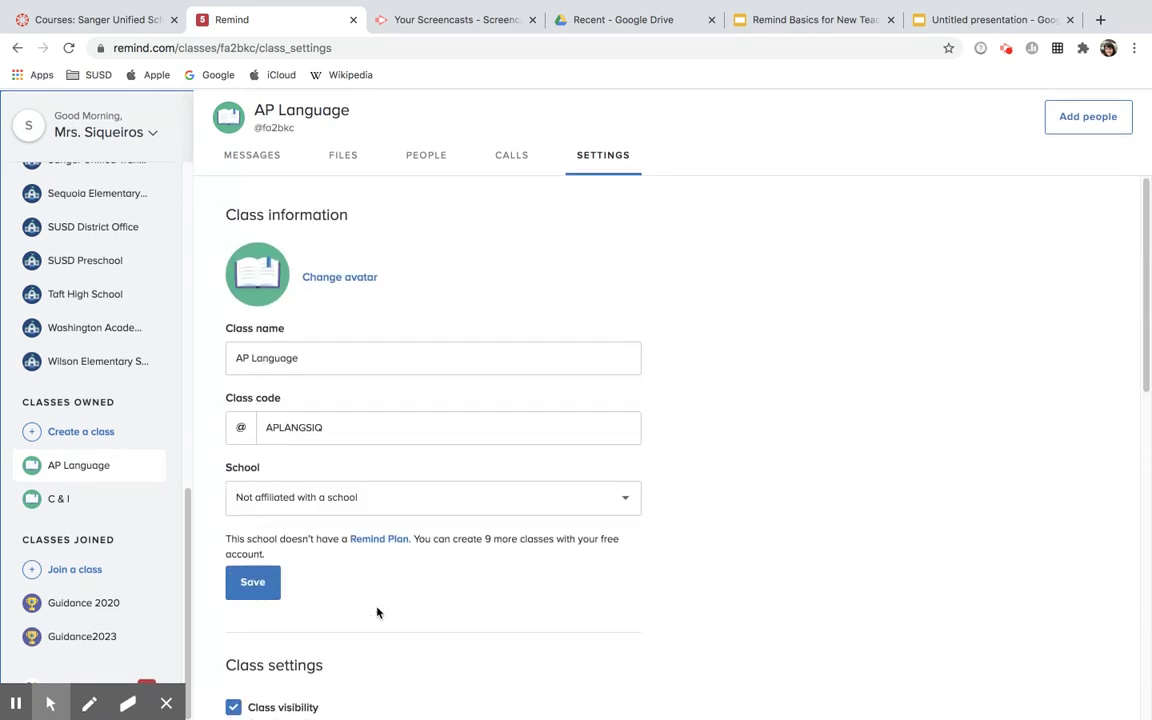
- In the Remind Basics for New Teachers deck, go to slide 11, 'Merging Accounts'
left_click(836, 20)
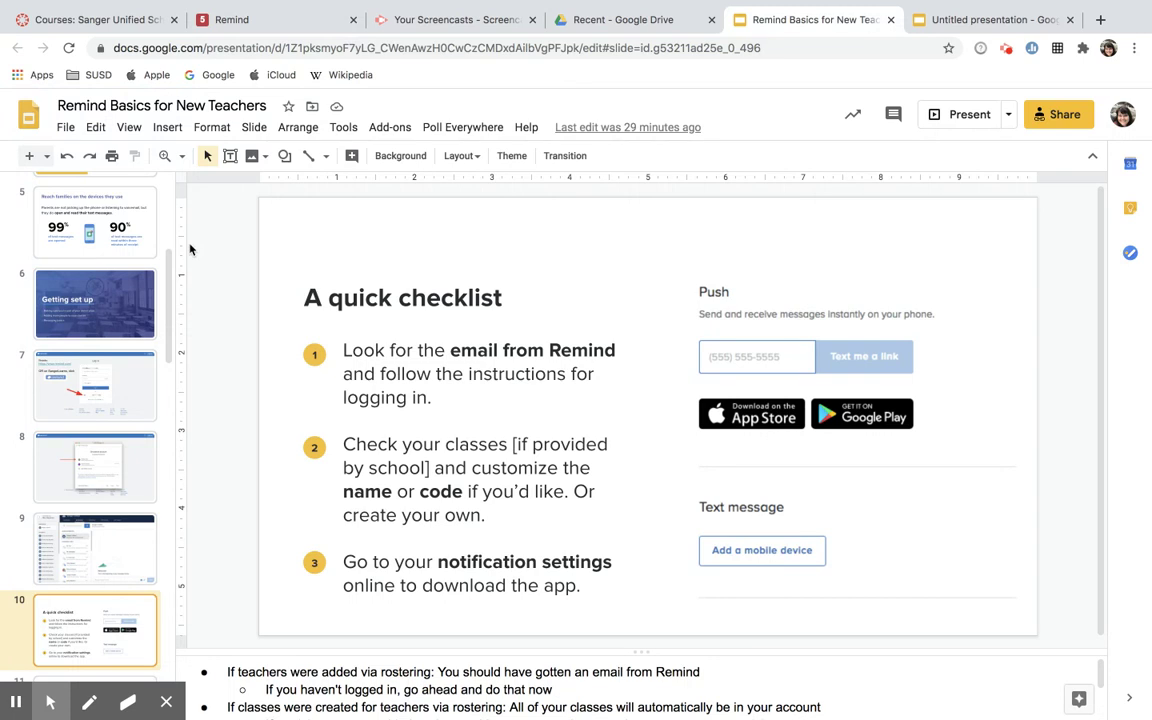
scroll(120, 500, "down", 3)
left_click(125, 551)
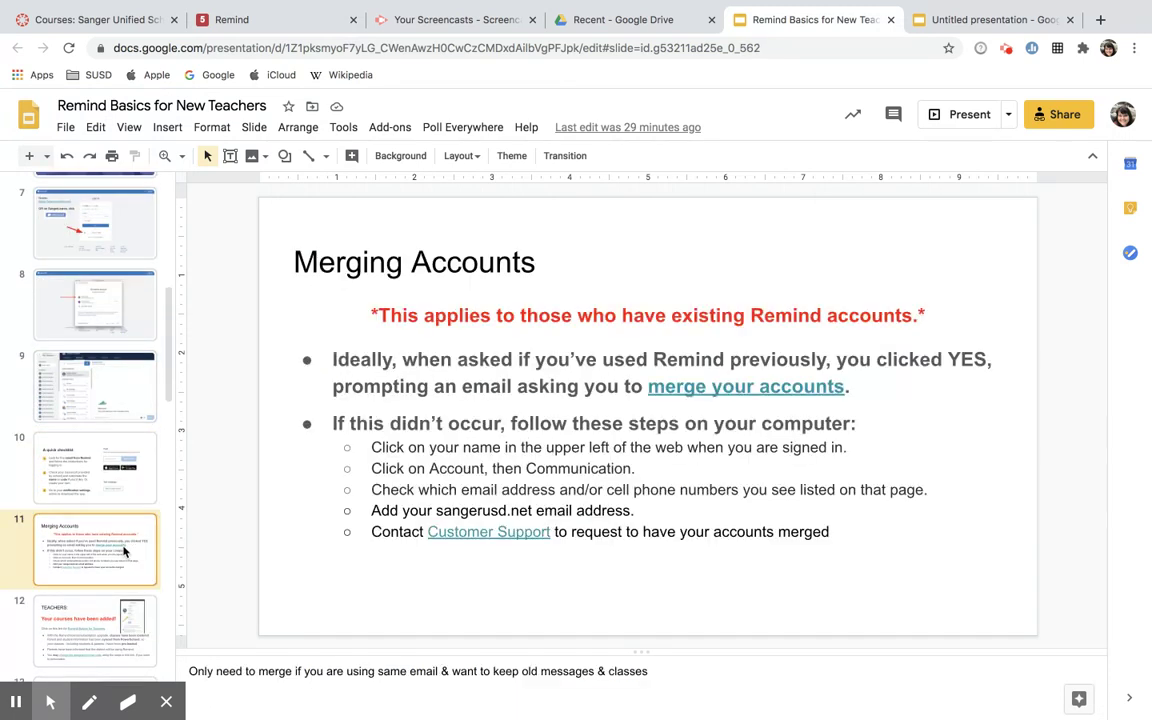